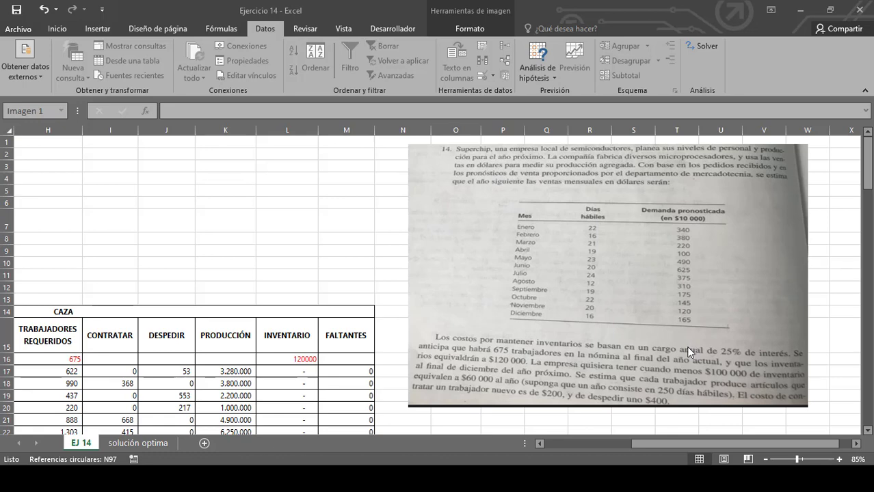
Review the DATOS table values one by one from inventory holding cost downward, and inspect the formula behind k.
scroll(838, 425, left, 3)
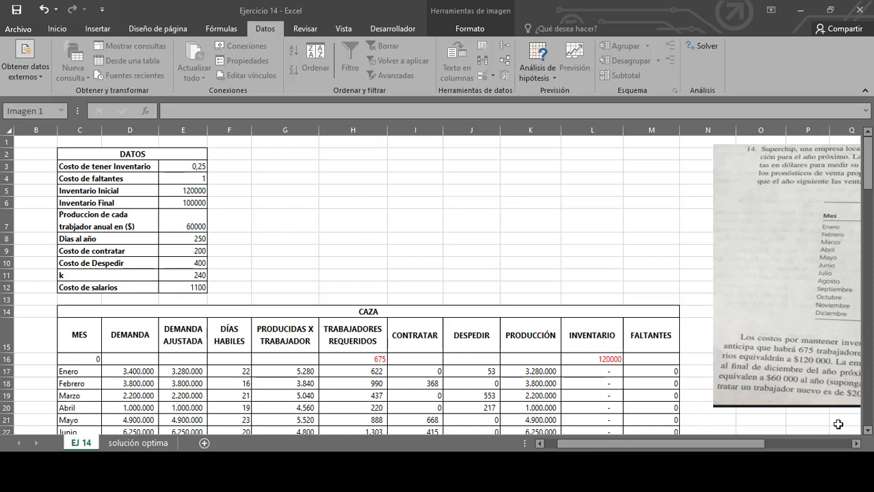
click(99, 155)
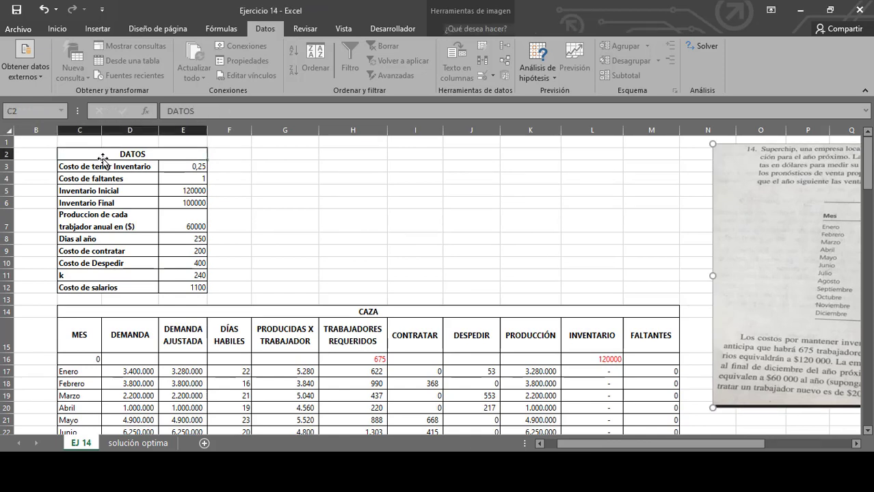
click(186, 167)
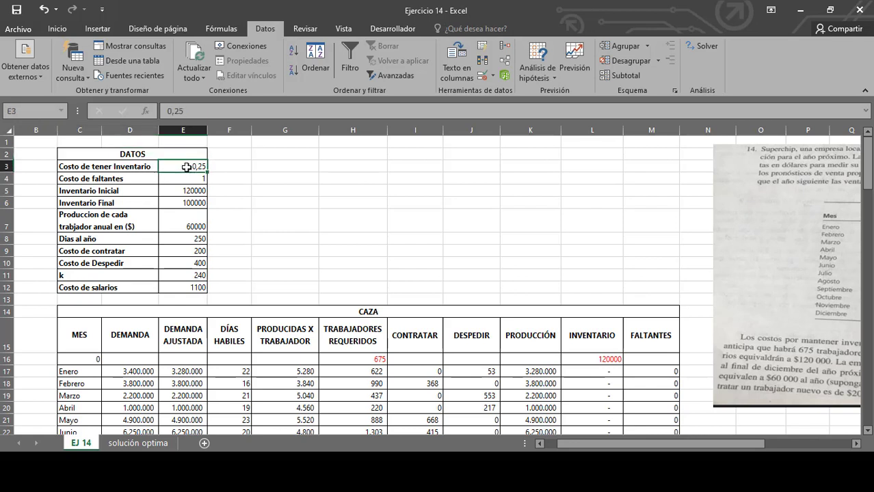
key(Down)
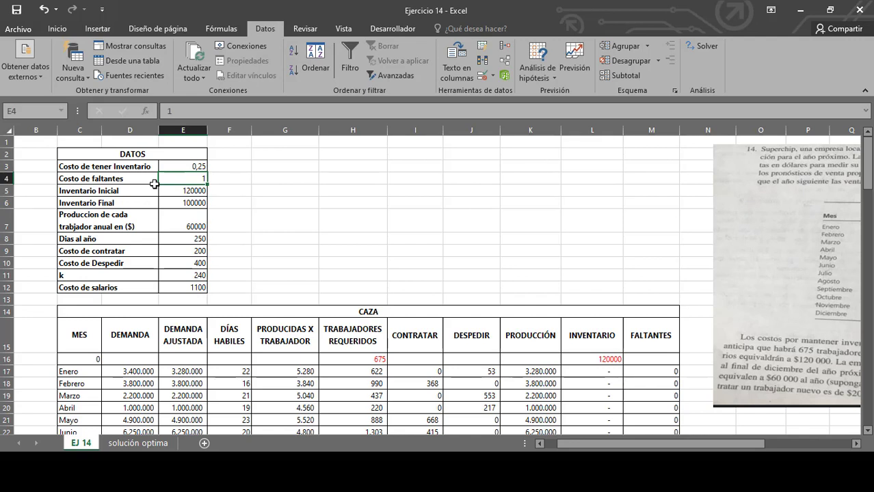
key(Down)
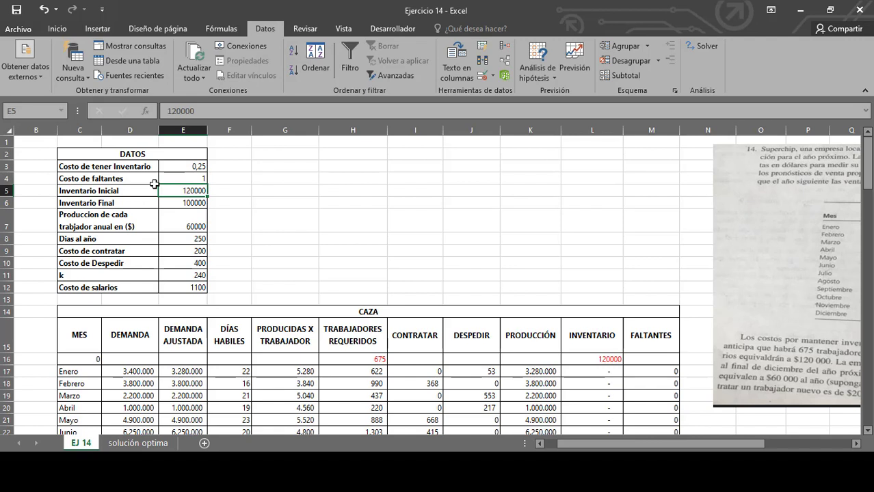
key(Down)
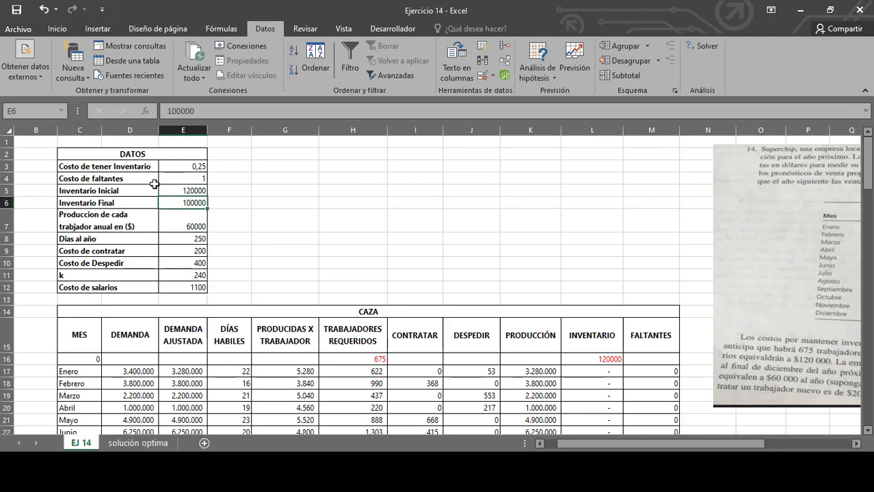
key(Down)
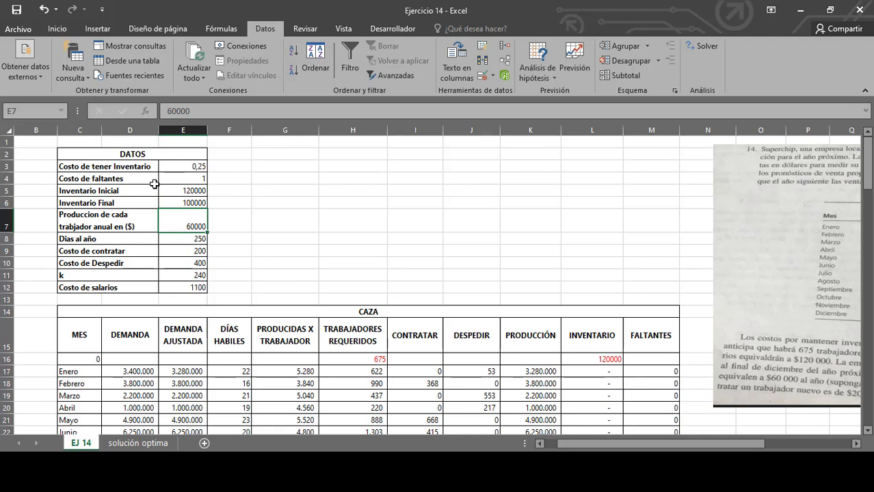
key(Down)
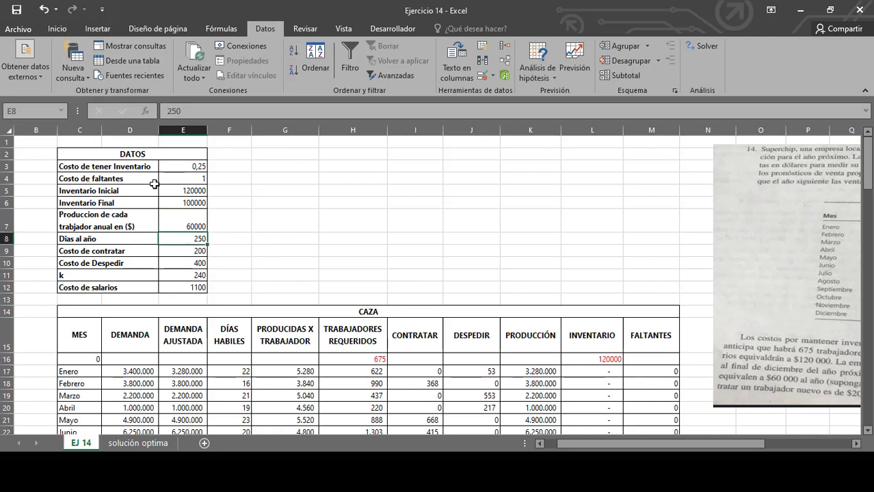
key(Down)
key(Down)
key(Down)
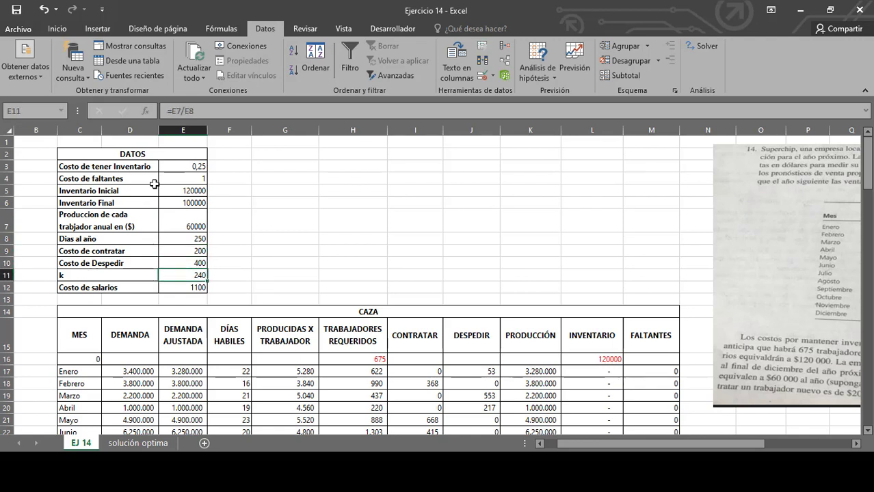
double_click(187, 276)
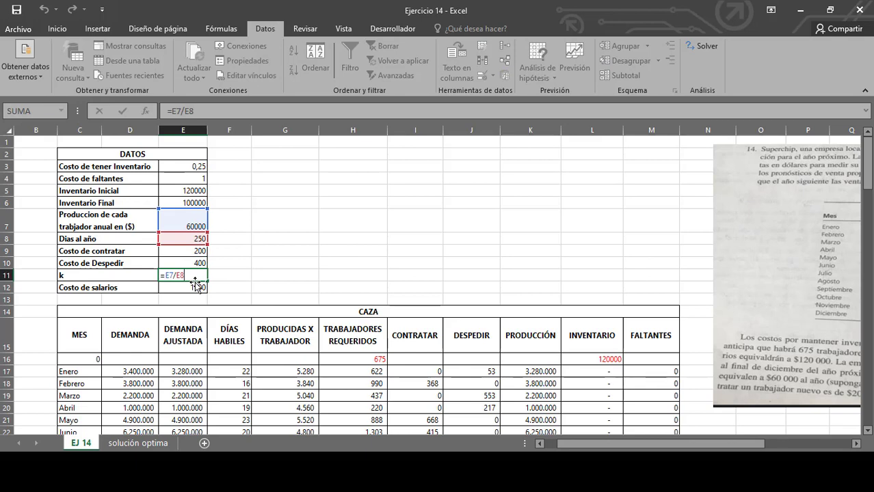
key(Return)
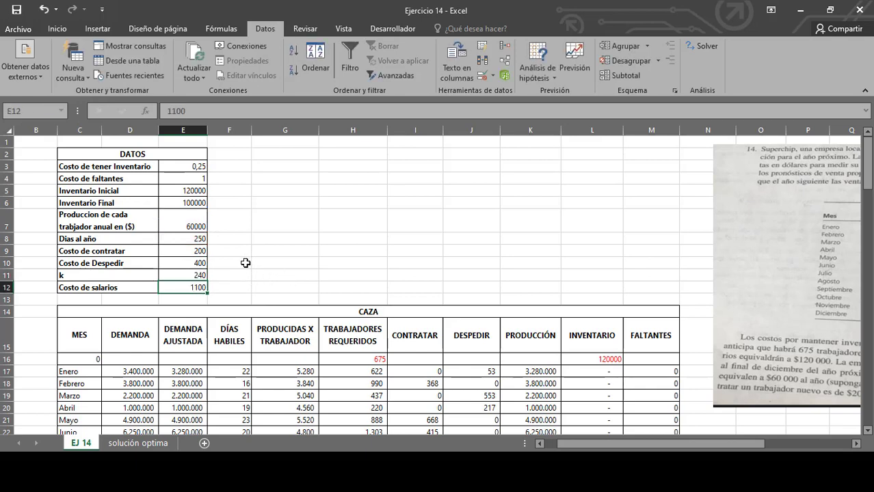
Inspect the formula for January's adjusted demand in the CAZA table and the cells it references.
scroll(245, 272, down, 2)
scroll(301, 222, down, 2)
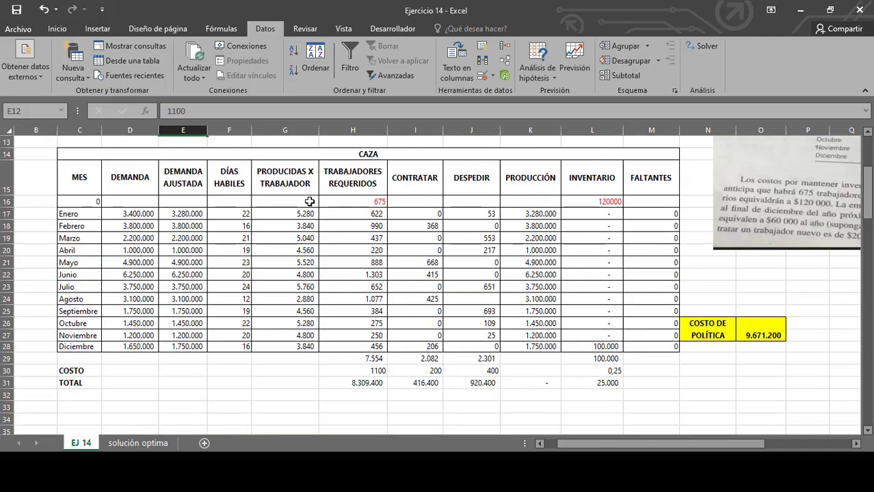
scroll(306, 202, up, 1)
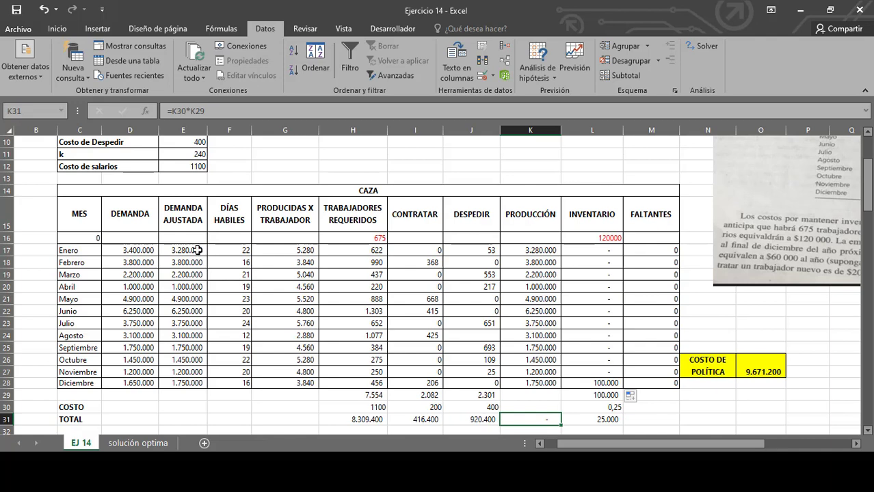
click(197, 250)
text(=+D17-E5)
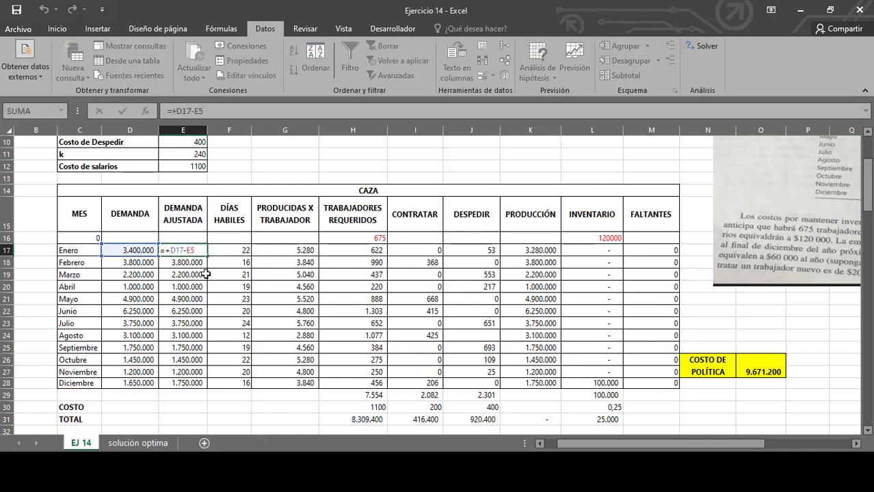
scroll(196, 288, up, 3)
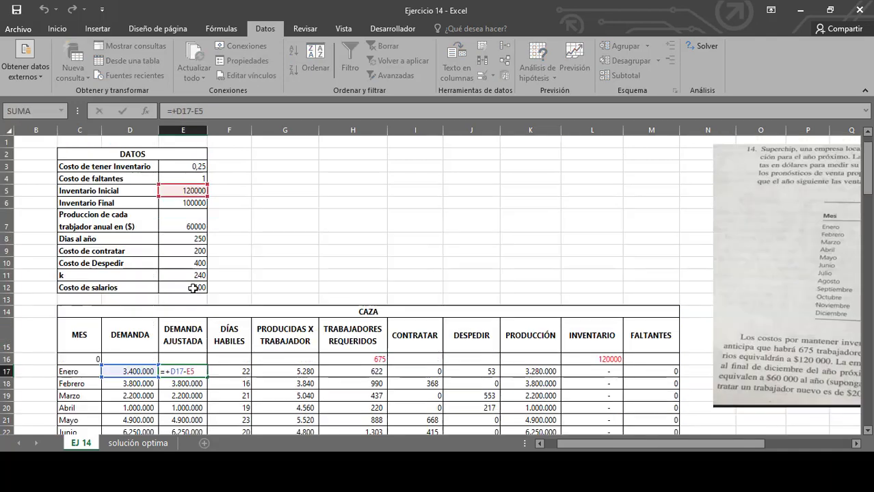
scroll(196, 291, down, 2)
key(ctrl+Return)
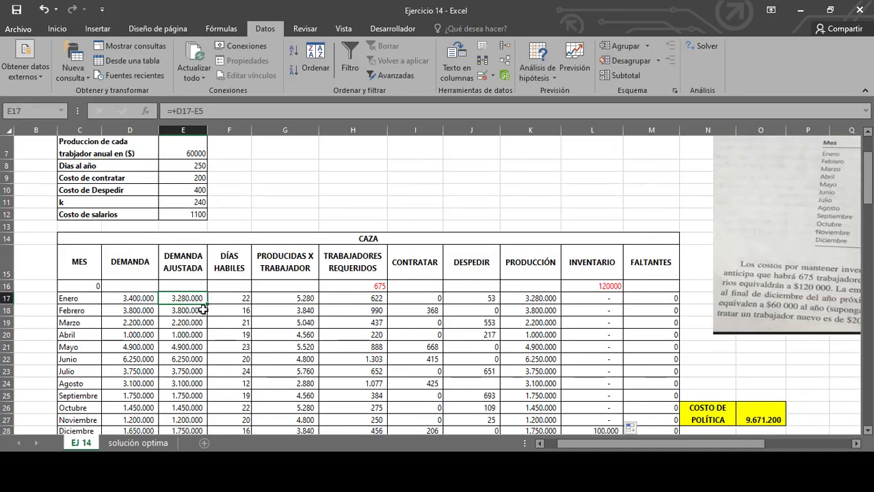
Inspect the formula for December's adjusted demand in the CAZA table.
scroll(196, 291, down, 2)
double_click(197, 346)
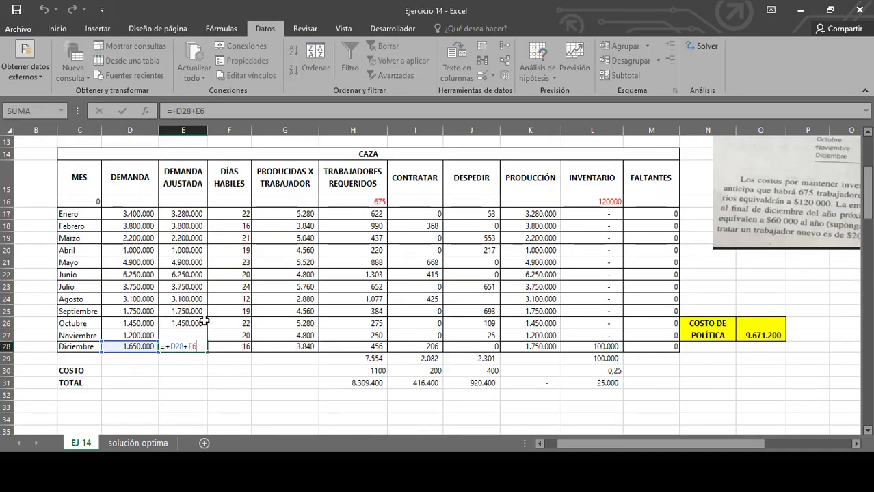
scroll(205, 321, up, 2)
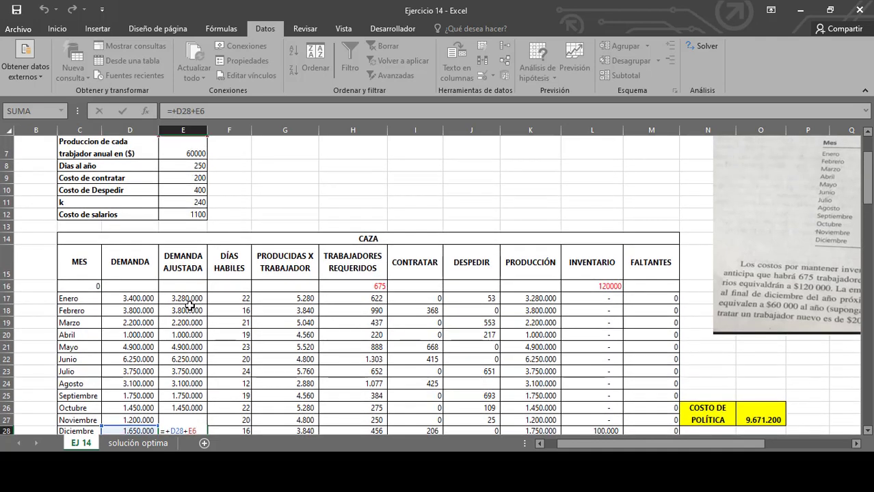
click(186, 300)
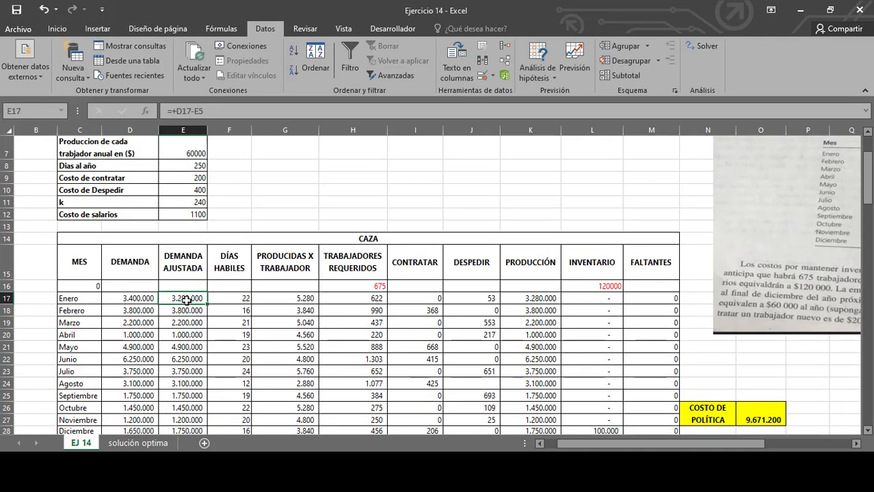
Trace January's adjusted demand formula in E17 back to the initial inventory in the DATOS table.
scroll(186, 300, up, 2)
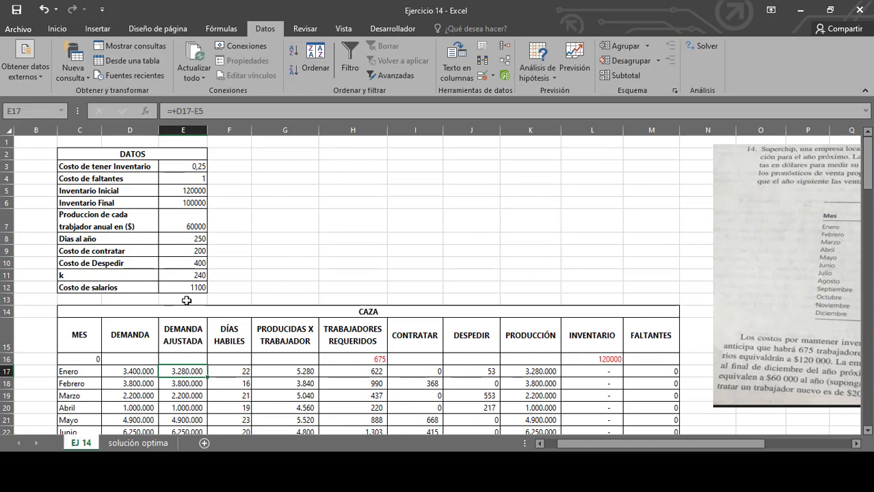
scroll(186, 301, down, 2)
double_click(186, 298)
scroll(189, 263, up, 2)
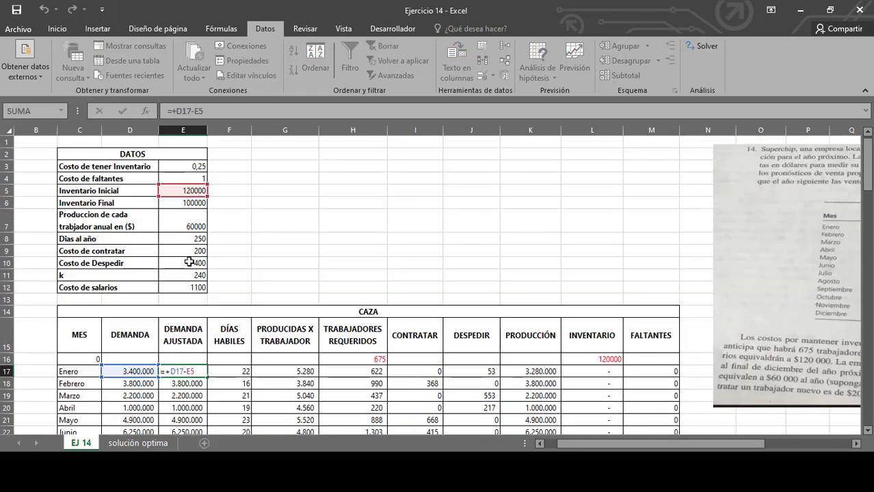
scroll(188, 263, down, 5)
key(Escape)
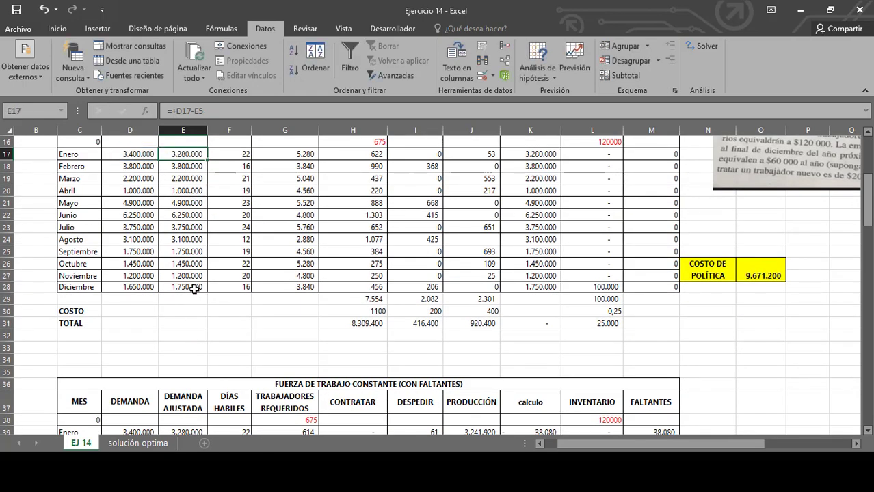
Trace December's adjusted demand formula in E28 back to the final inventory in the DATOS table.
double_click(194, 288)
scroll(197, 293, up, 5)
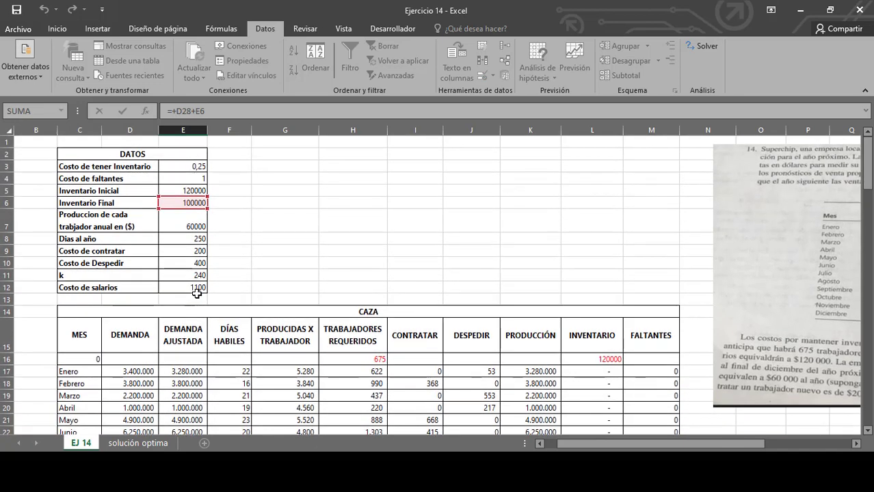
scroll(196, 293, down, 3)
key(Escape)
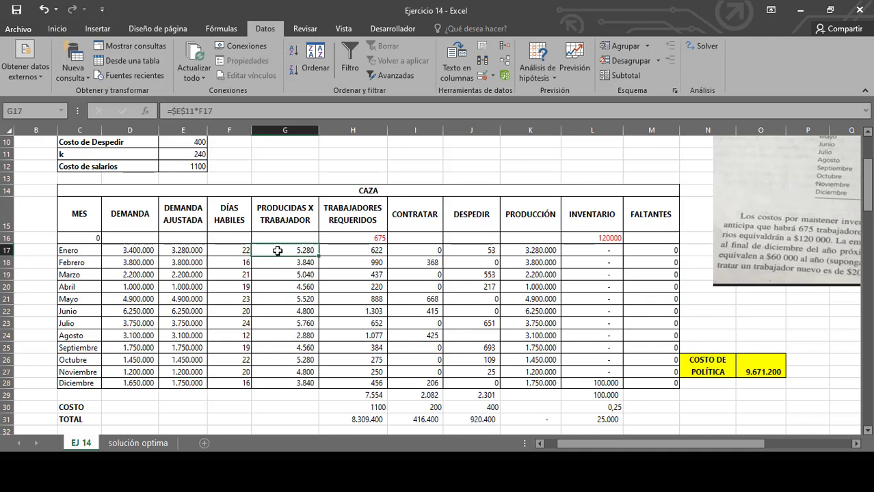
Inspect January's CAZA formulas for production per worker and for required workers.
double_click(277, 251)
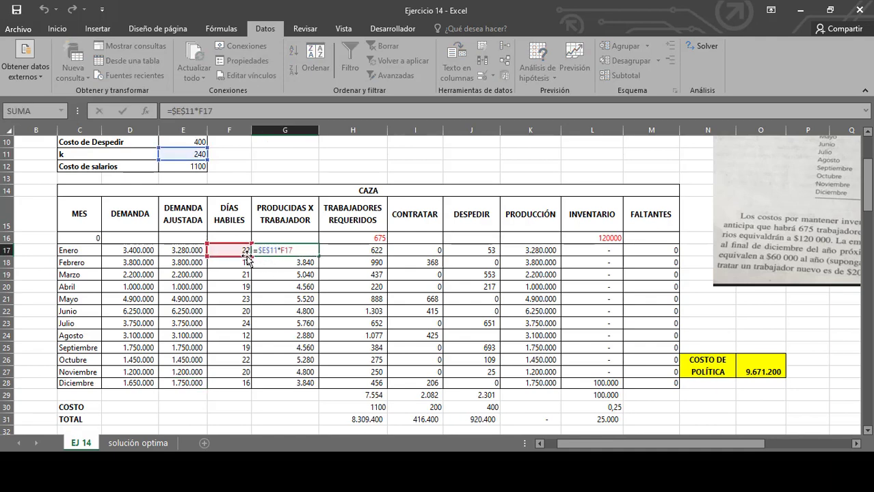
scroll(246, 260, up, 1)
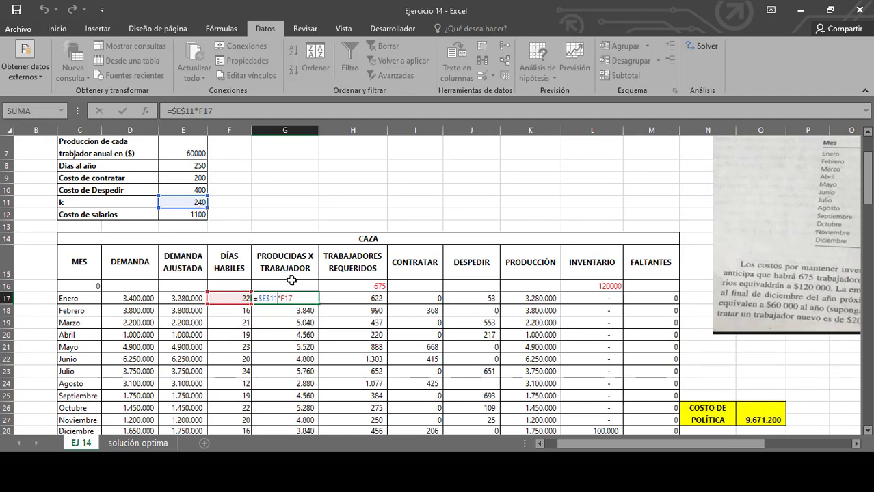
key(Escape)
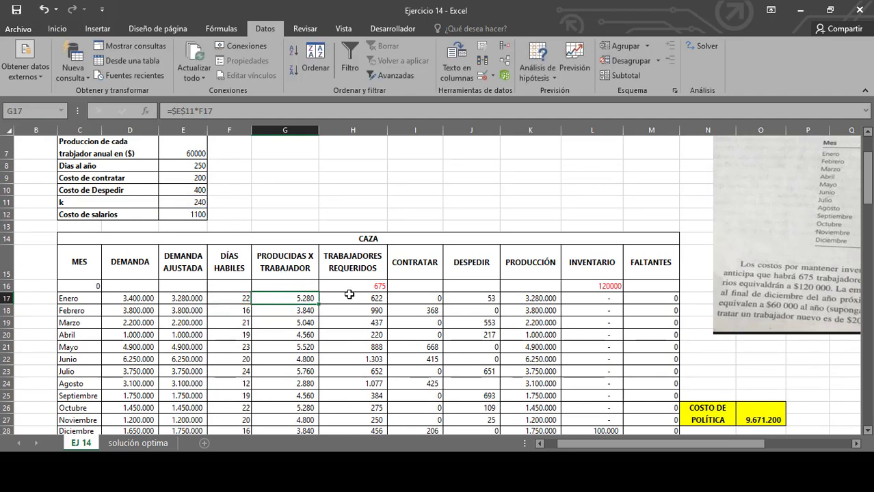
double_click(351, 299)
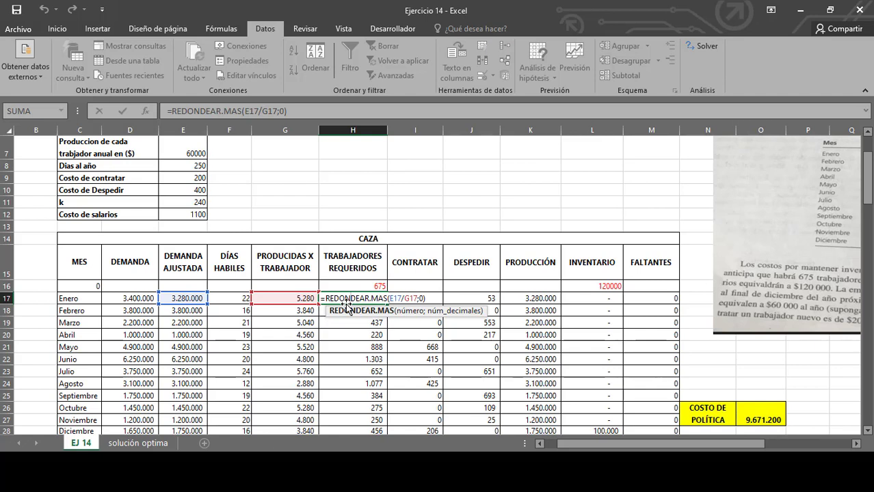
key(ctrl+Return)
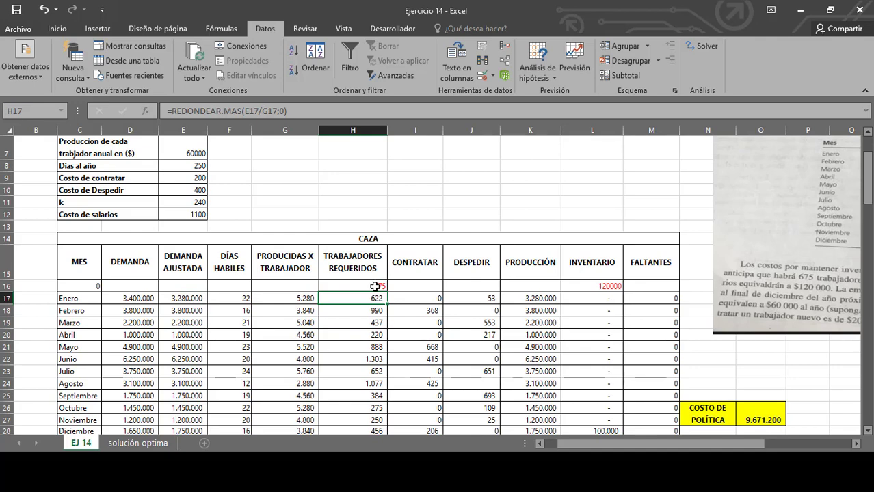
Go through the monthly required workers in the CAZA table down to their total, and check the hiring and firing totals.
scroll(403, 304, down, 1)
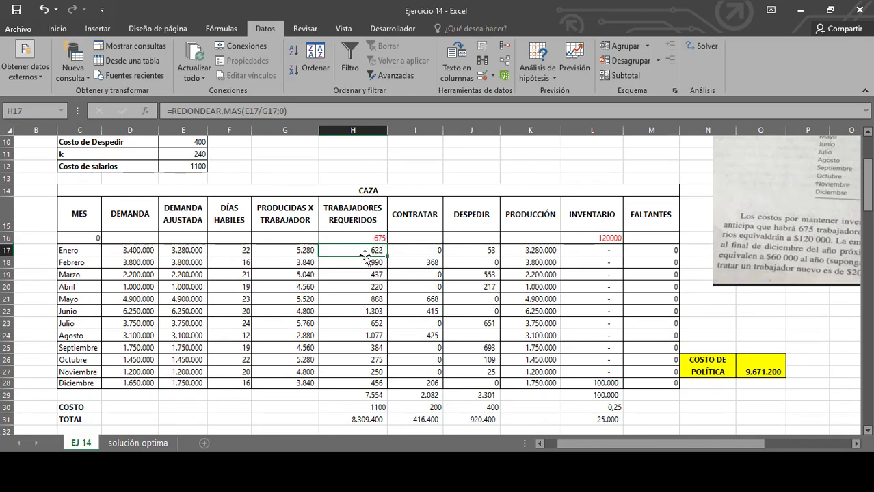
key(Down)
key(Down)
key(Down)
key(Down)
key(Down)
key(Down)
key(Down)
key(Down)
key(Down)
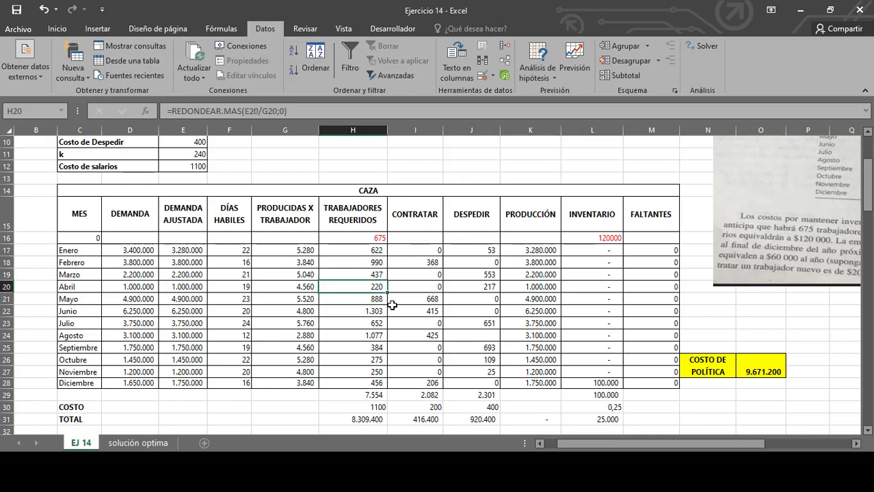
key(Down)
key(Down)
key(Down)
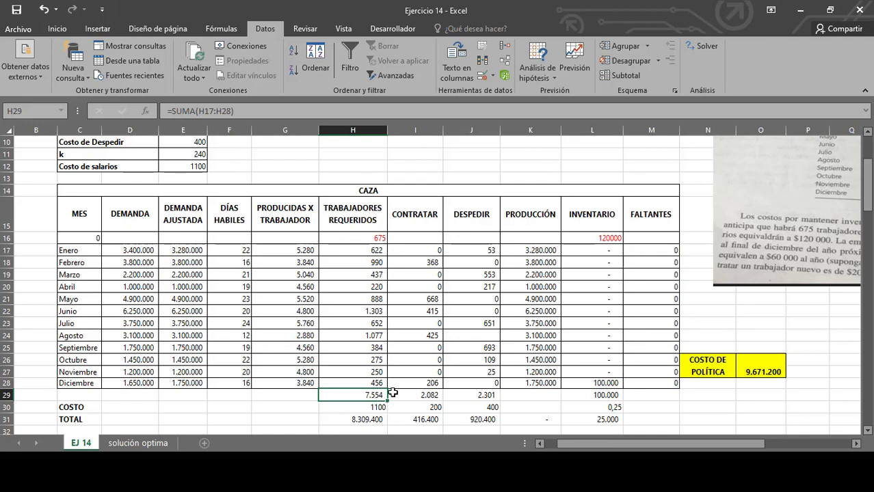
click(396, 394)
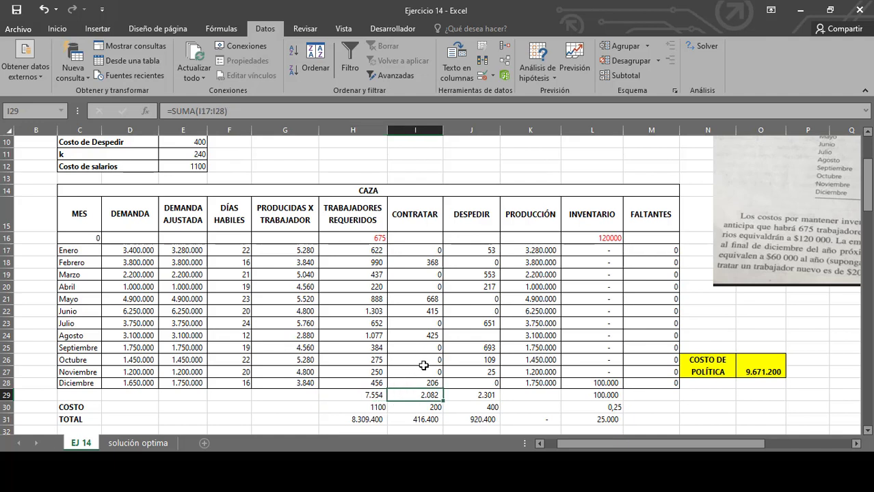
key(Right)
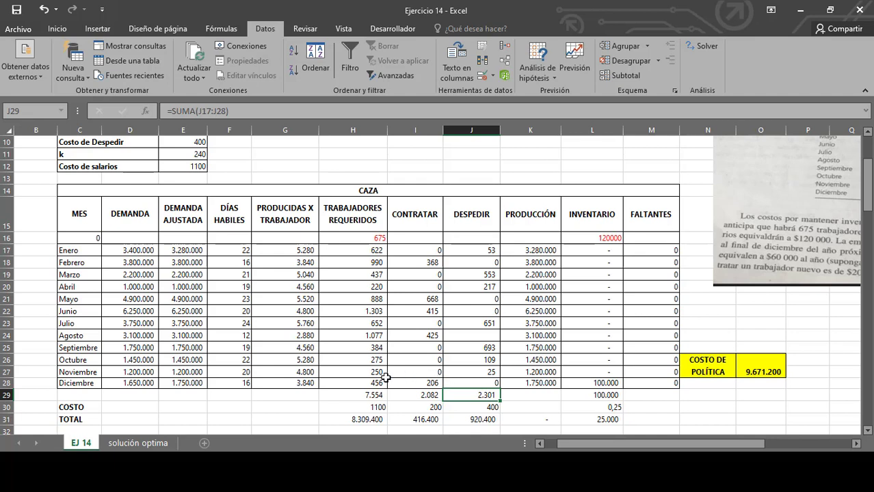
Inspect January's production and inventory formulas in K17 and L17 of the CAZA table.
click(538, 252)
double_click(537, 253)
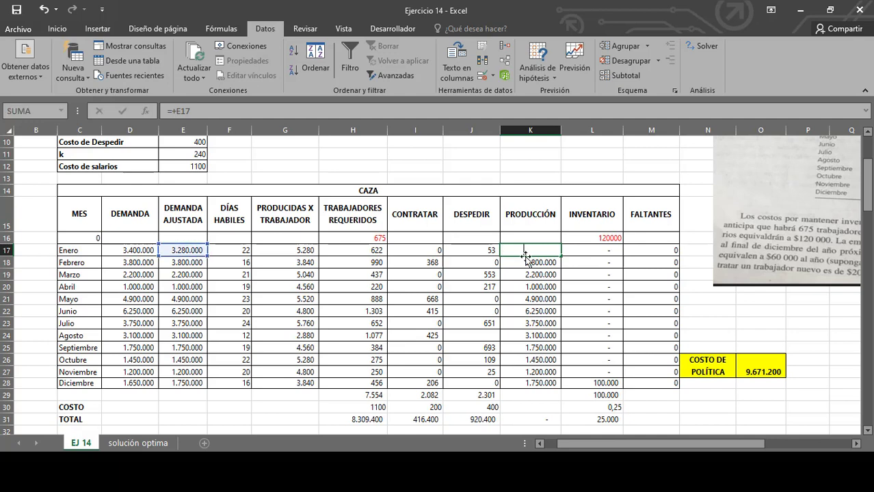
key(Return)
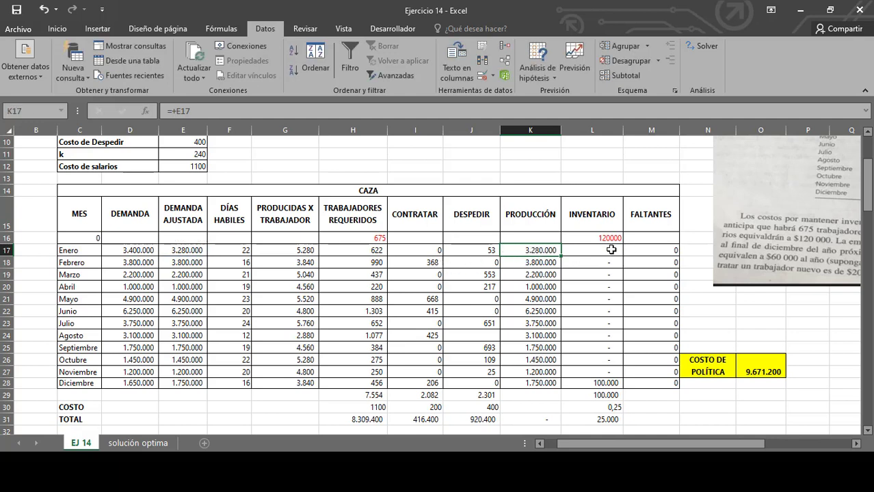
double_click(608, 250)
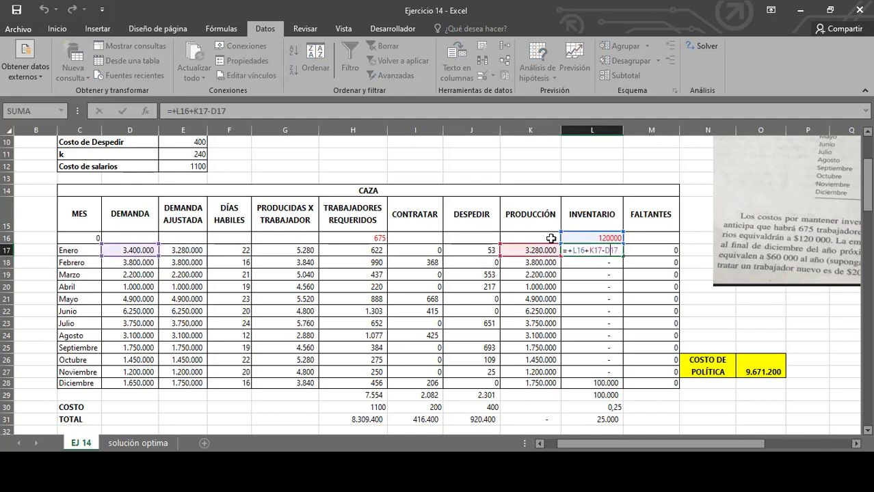
key(Escape)
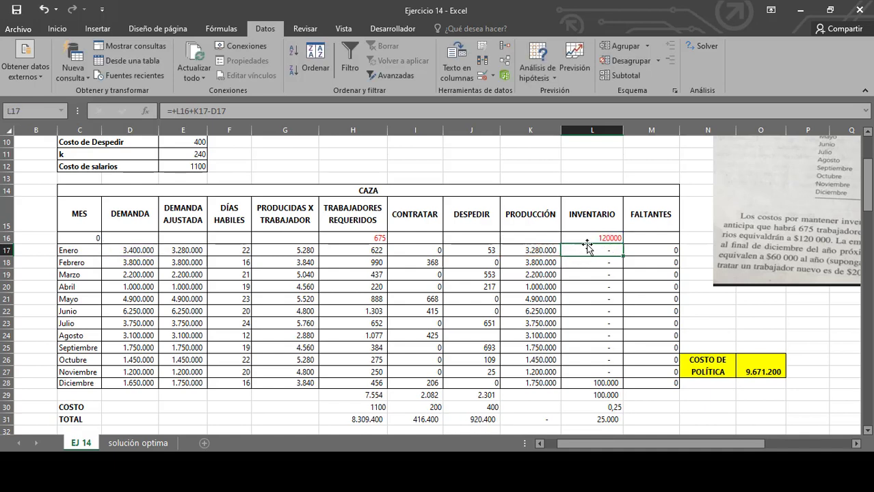
scroll(514, 320, up, 2)
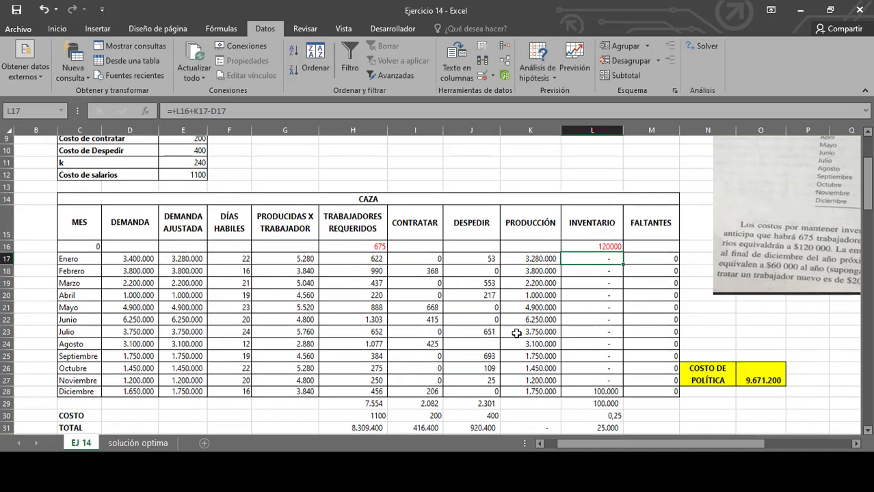
scroll(250, 223, down, 2)
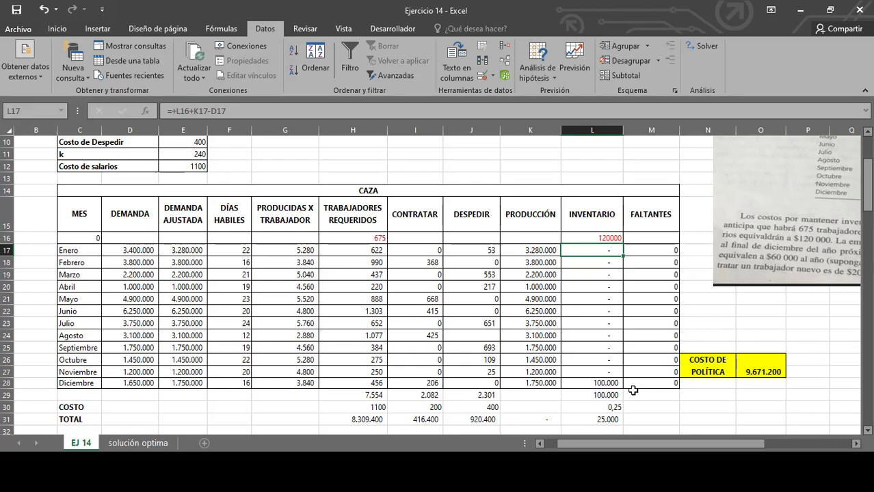
Inspect the COSTO DE POLÍTICA formula of the CAZA strategy against the totals in row 31.
scroll(525, 398, down, 1)
scroll(525, 398, down, 1)
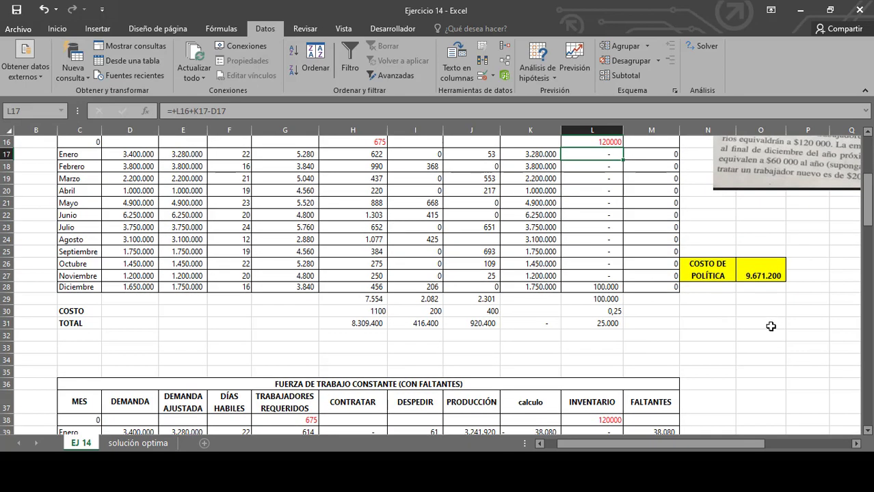
scroll(746, 293, up, 1)
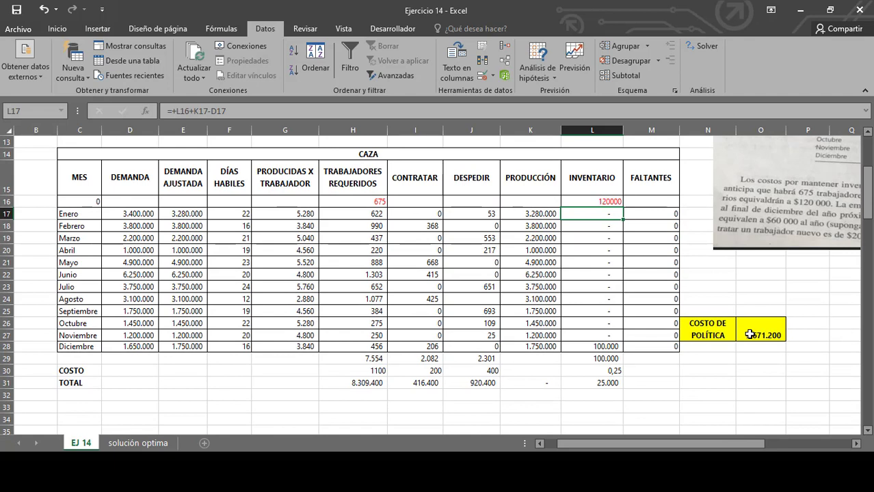
double_click(750, 334)
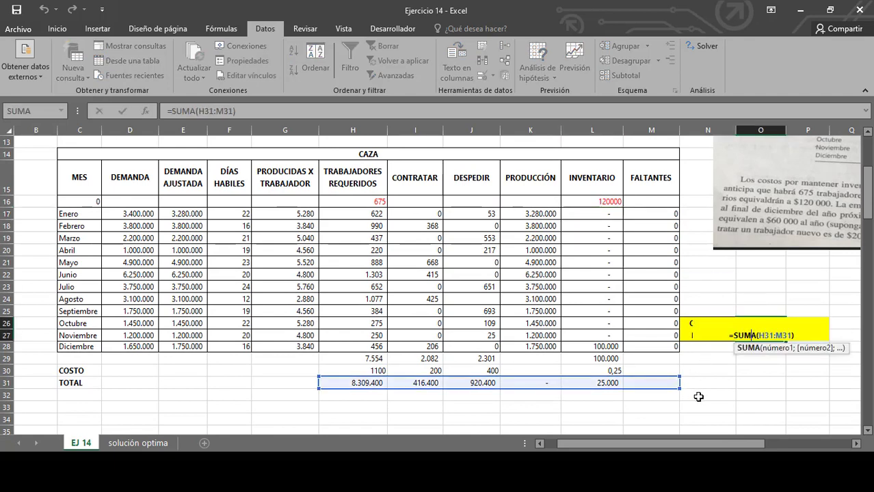
key(Escape)
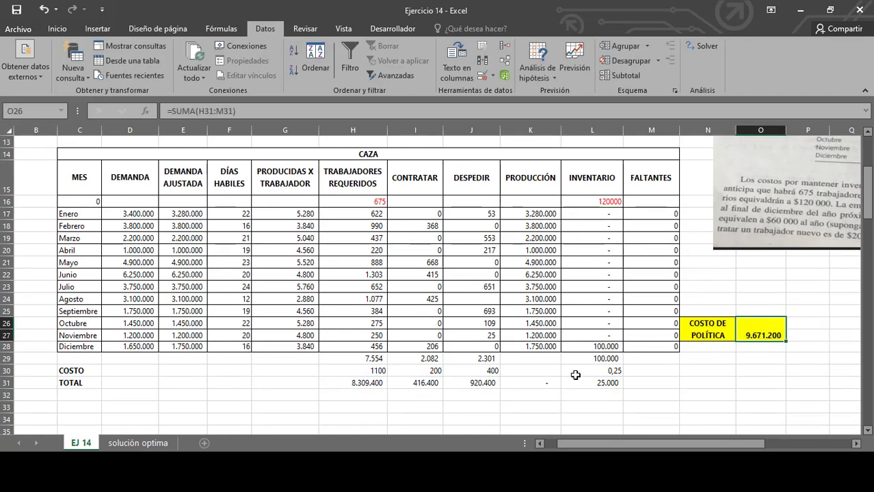
Go to the FUERZA DE TRABAJO CONSTANTE (CON FALTANTES) table and check December's adjusted demand formula in E50.
scroll(438, 281, down, 7)
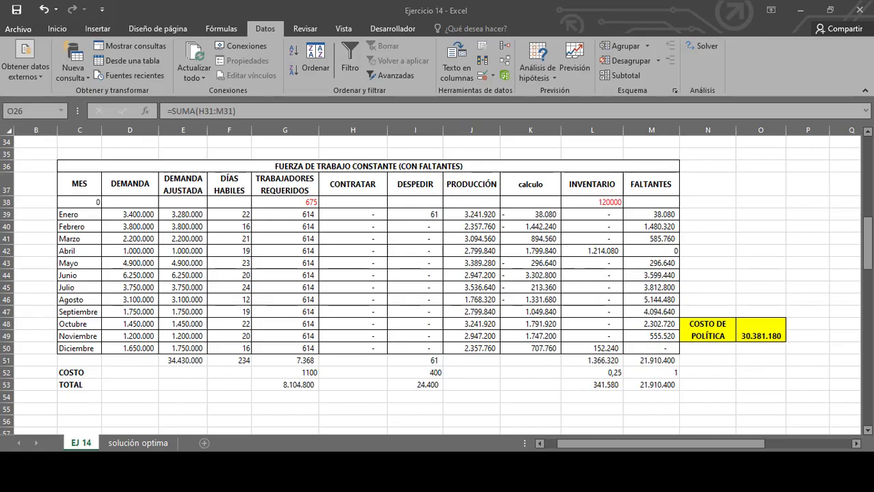
scroll(438, 281, up, 2)
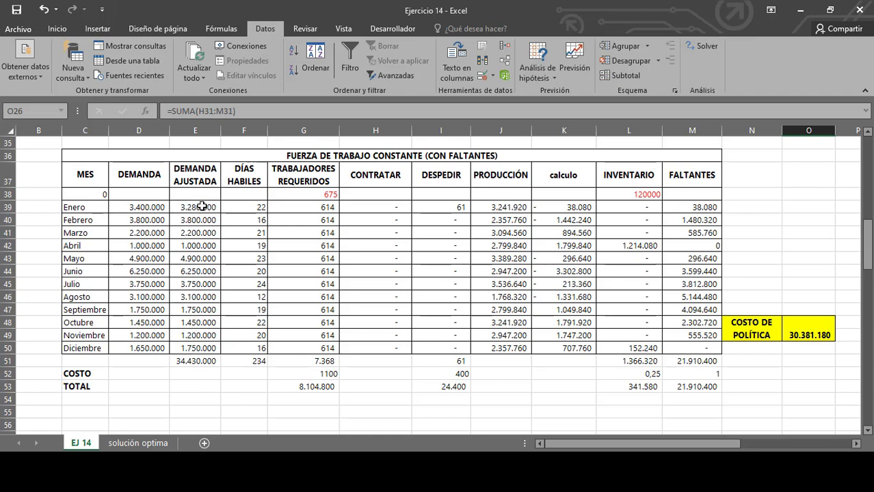
click(204, 351)
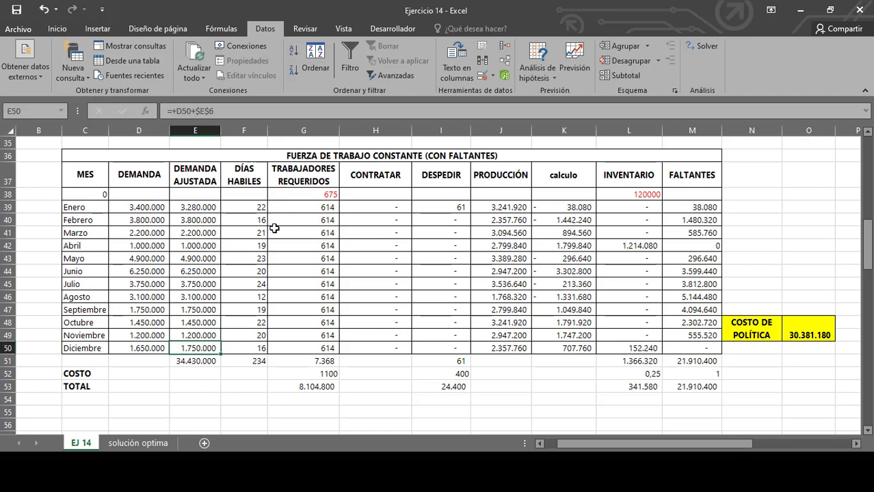
Trace January's required workers formula in G39 back to k in the DATOS table and to the demand and working-day totals.
double_click(296, 207)
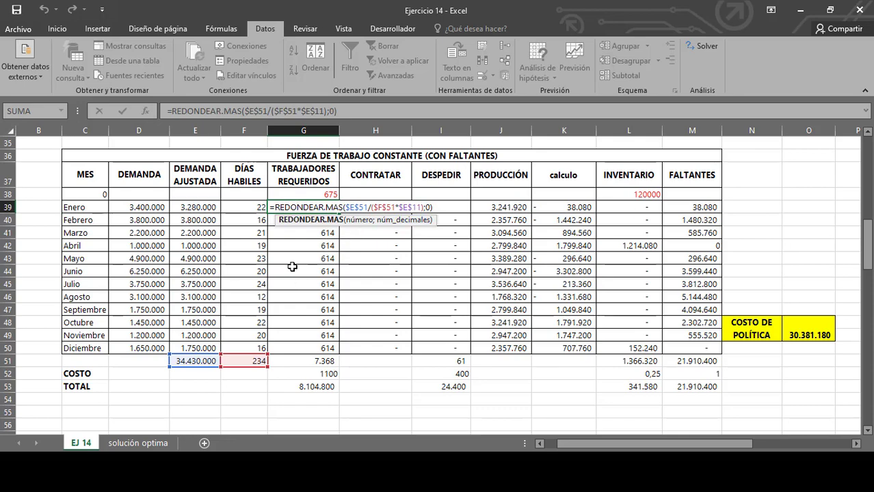
scroll(292, 267, up, 11)
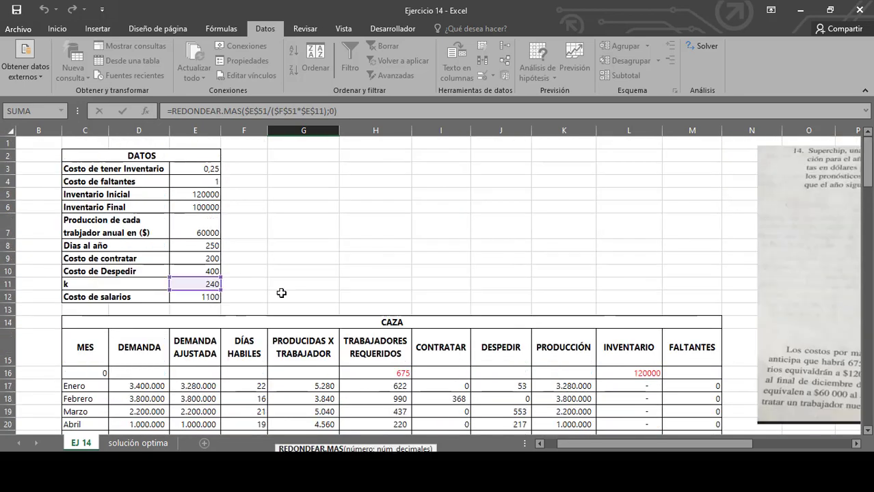
scroll(281, 293, down, 10)
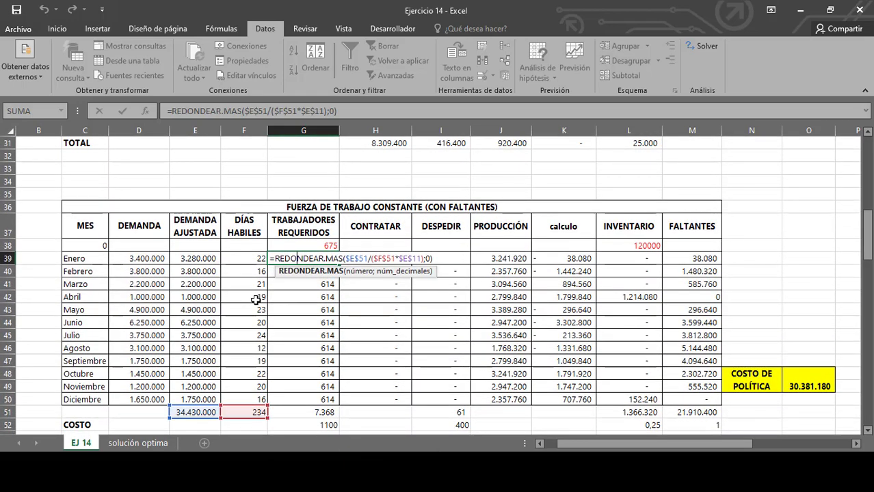
key(ctrl+Return)
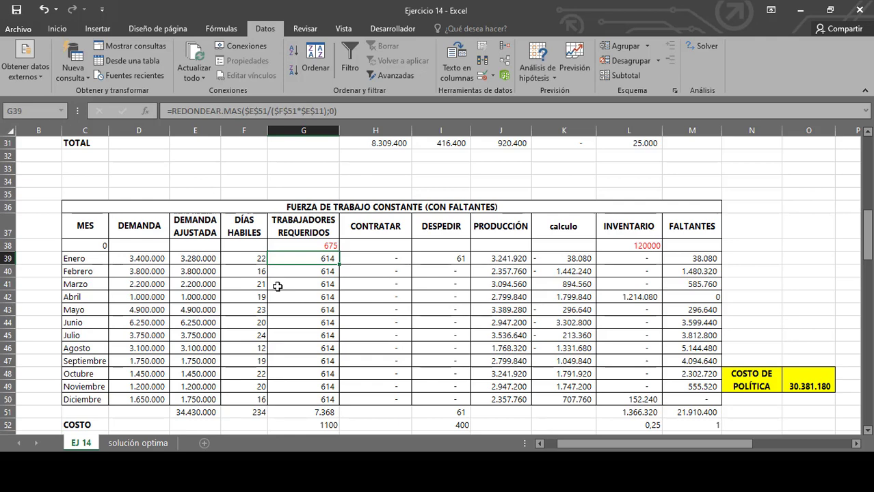
scroll(276, 284, down, 2)
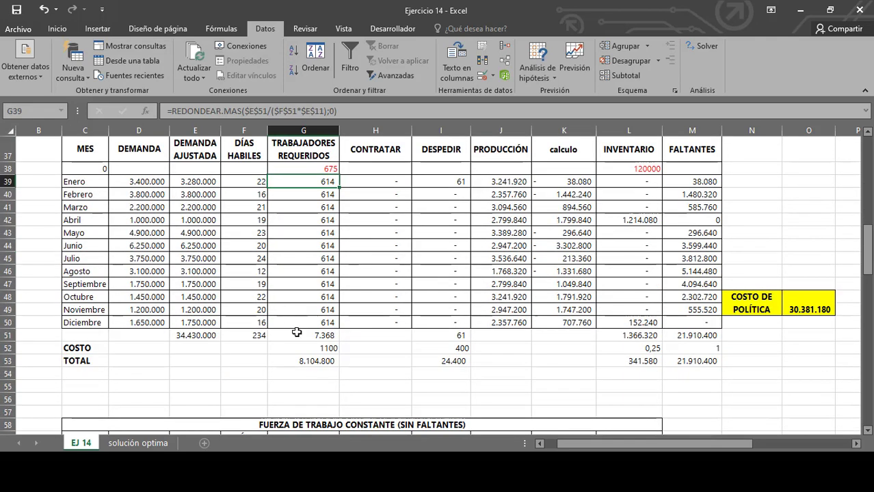
scroll(298, 334, up, 1)
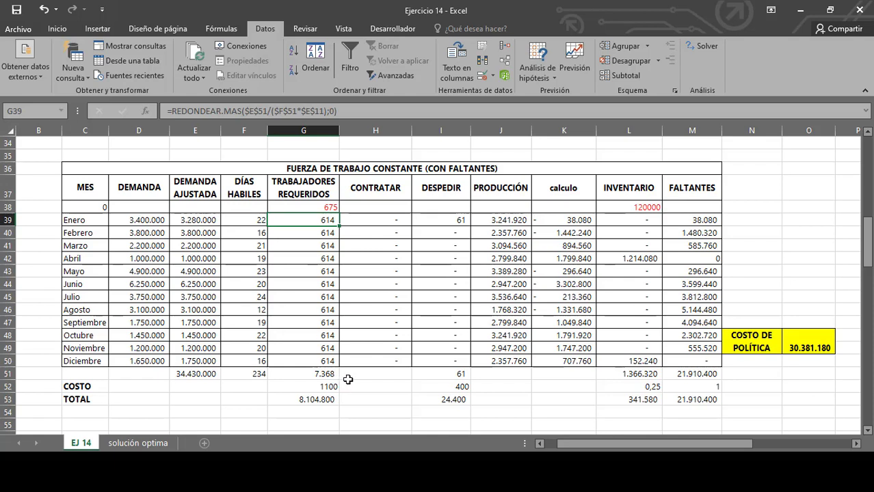
Inspect January's production formula in J39 and the calculo formulas for January and February in K39 and K40.
double_click(506, 219)
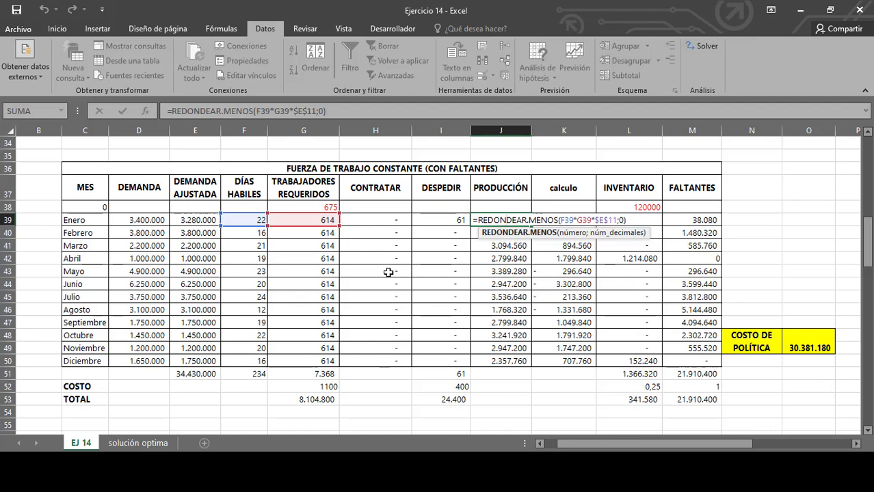
key(Escape)
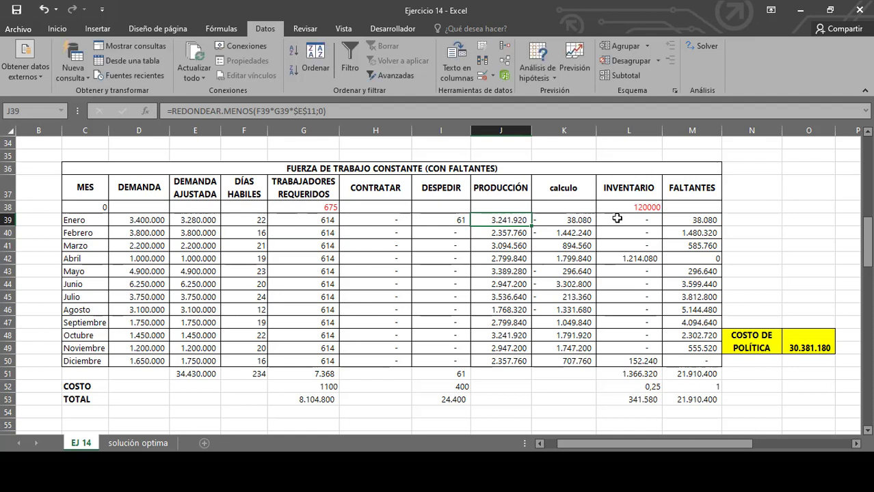
double_click(581, 219)
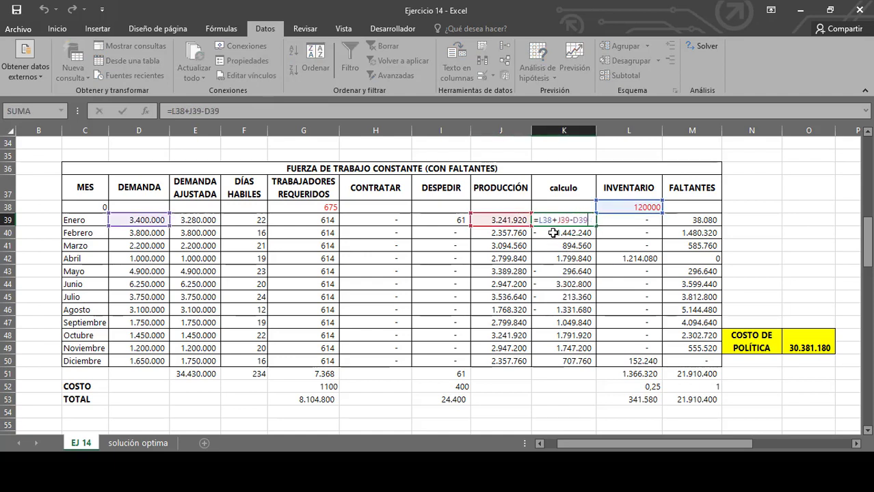
double_click(553, 233)
key(Escape)
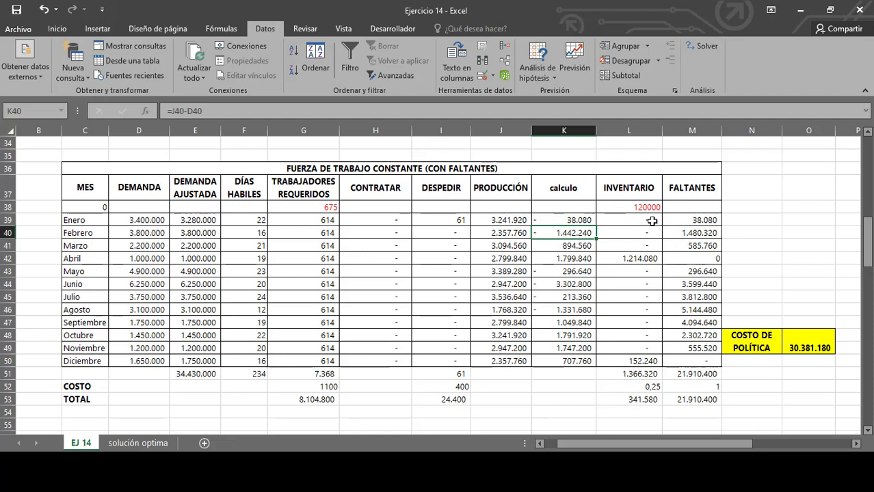
Inspect April's inventory formula in L42 and its shortage entry in M42.
double_click(625, 258)
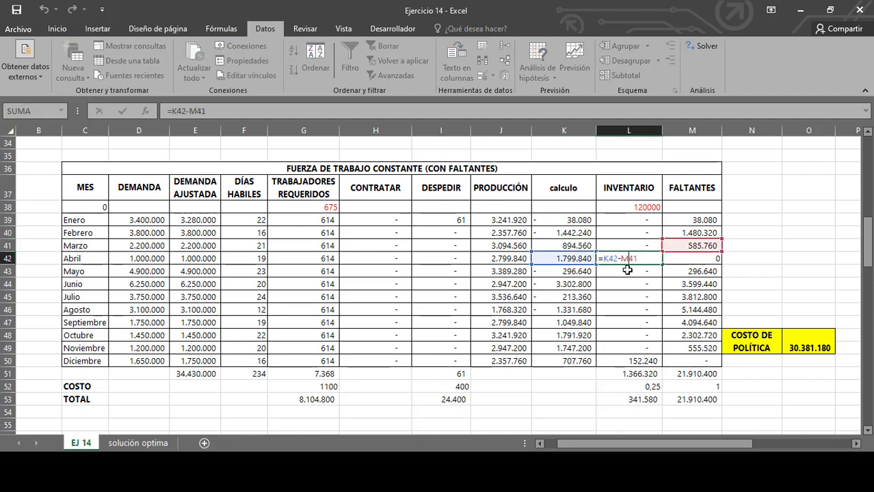
key(ctrl+Return)
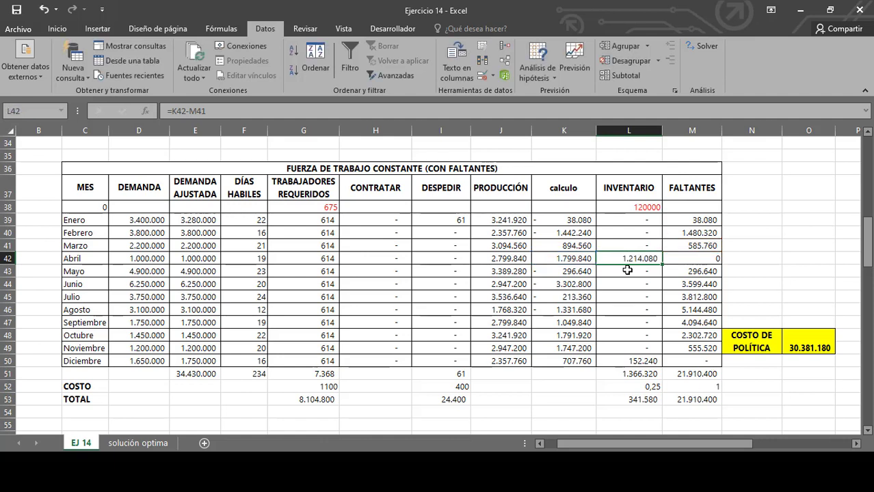
click(710, 256)
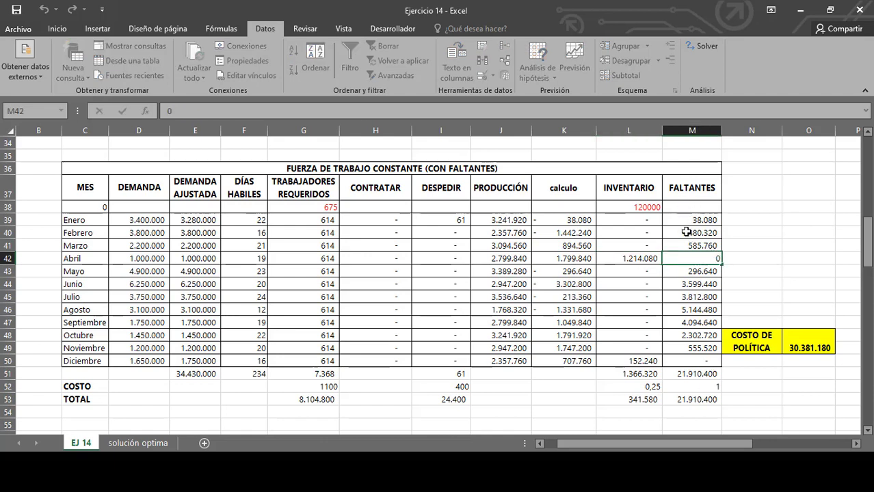
Check March's calculo formula, and compare the calculo values from May to August with the shortages of those months.
click(574, 247)
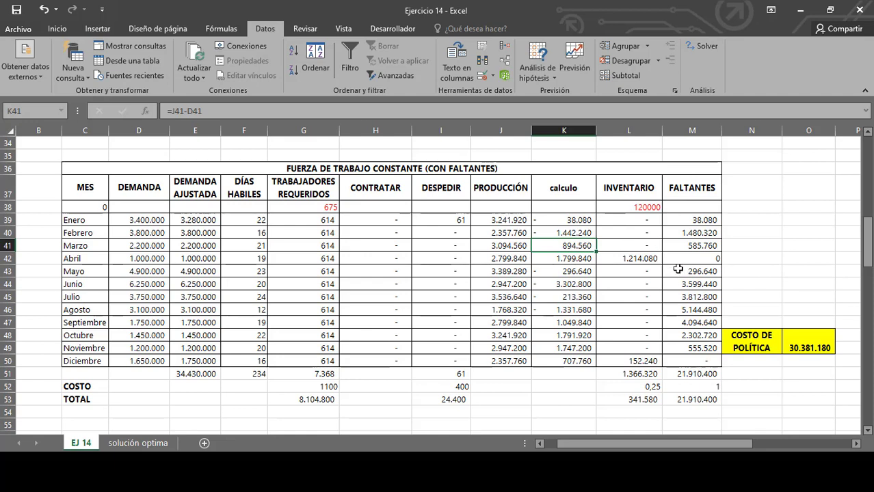
click(576, 271)
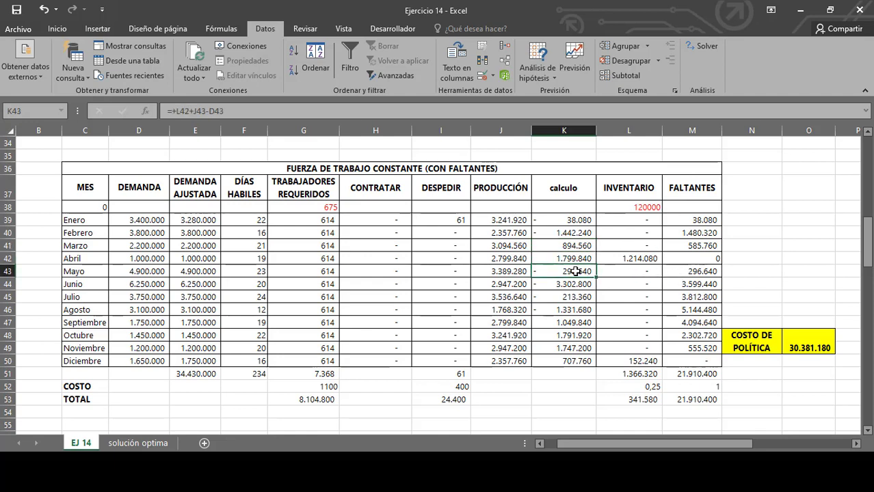
drag(576, 272, 576, 310)
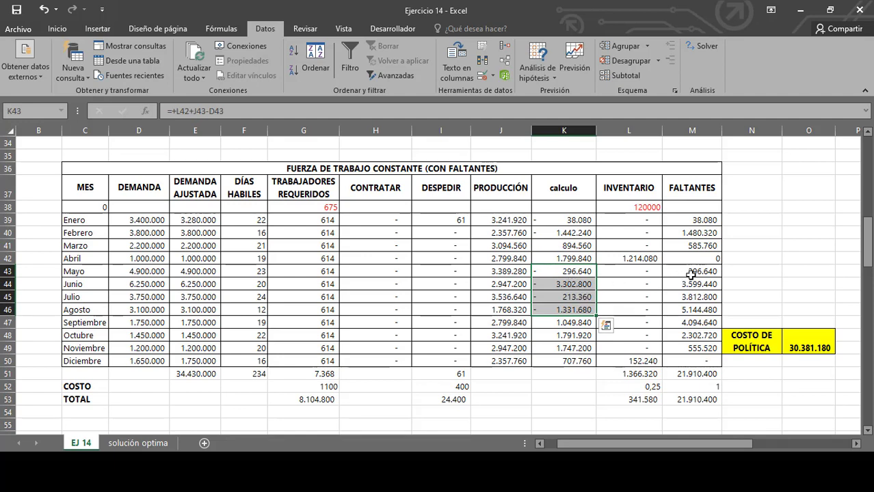
drag(686, 272, 690, 310)
Review the calculo values from September to December and check September's shortage formula in M47.
click(570, 322)
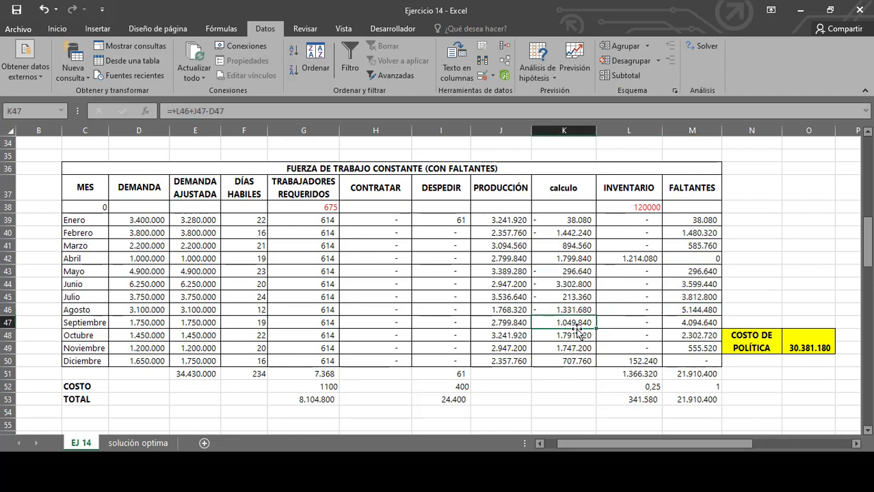
drag(575, 324, 578, 355)
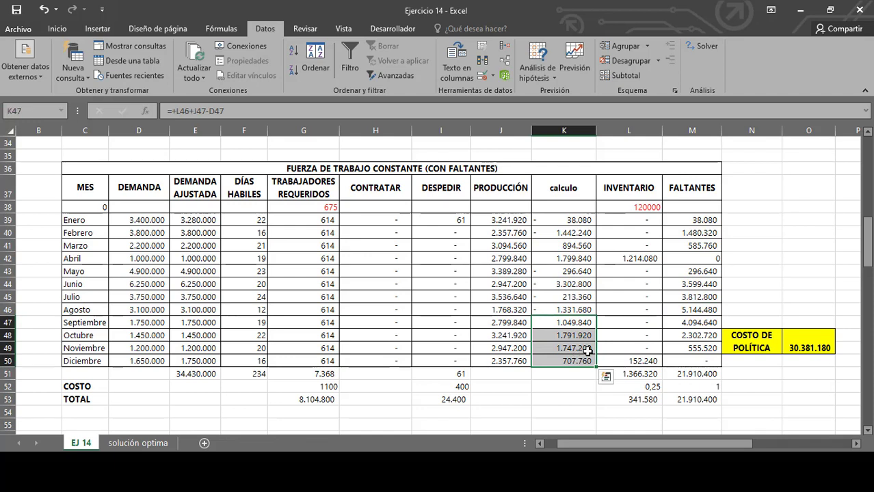
click(680, 324)
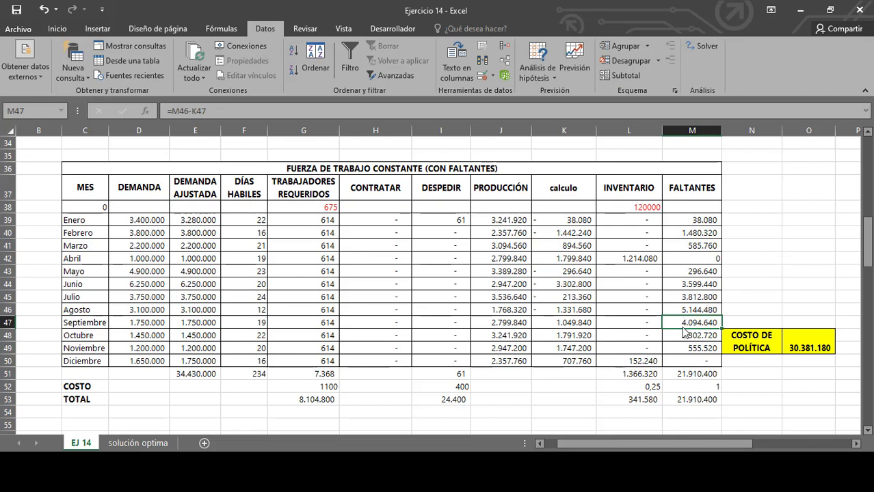
Check December's inventory formula in L50 and the inventory total formula in L51.
click(646, 363)
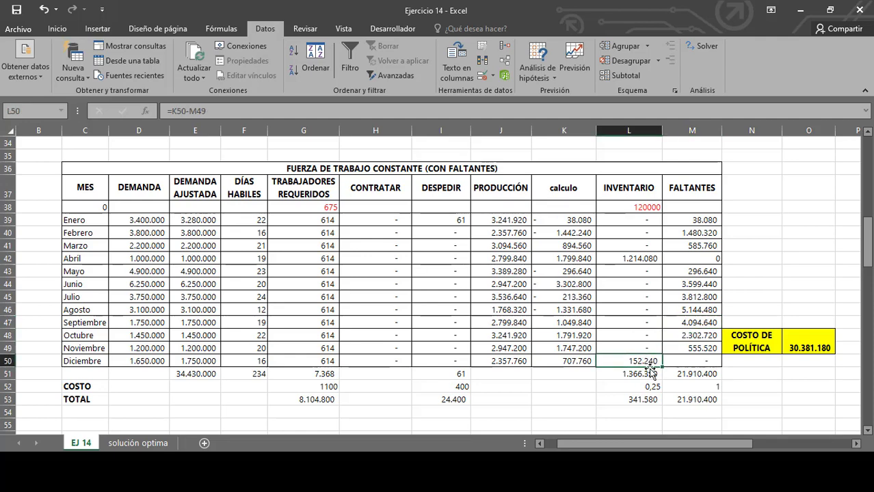
scroll(651, 373, down, 1)
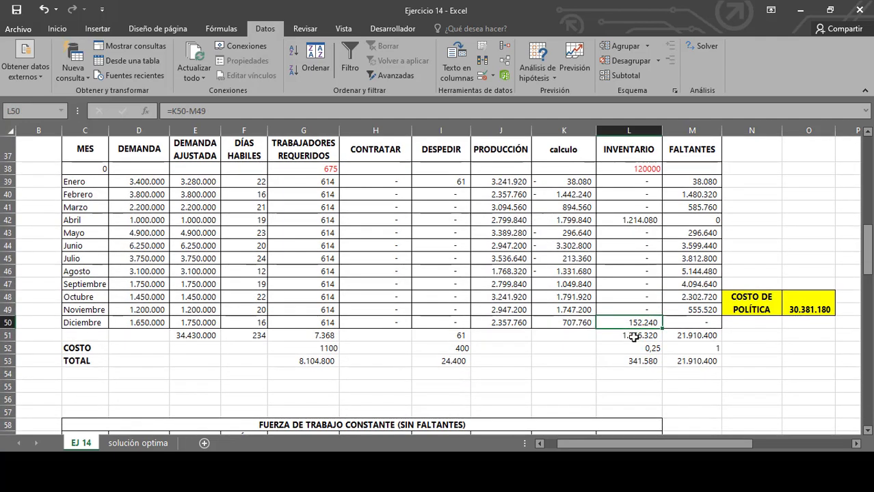
click(653, 335)
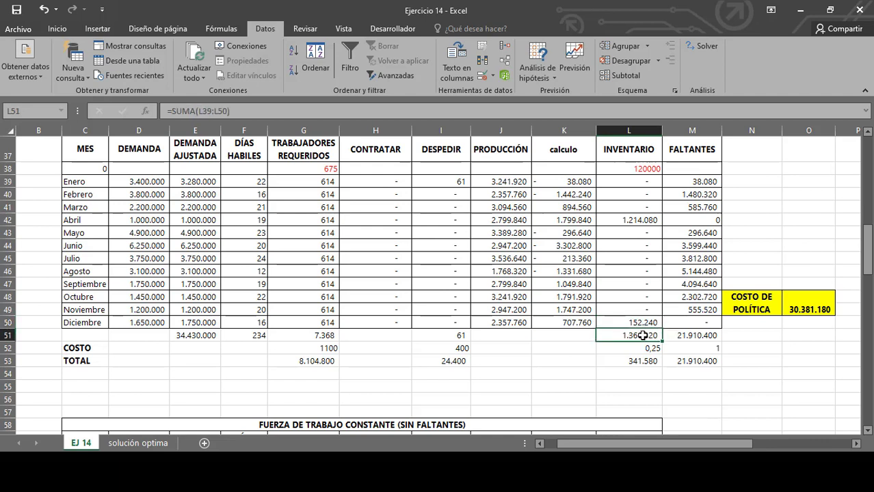
Check the shortage total formula in M51 and the policy cost formula in O48 of the constant workforce table with shortages.
click(664, 336)
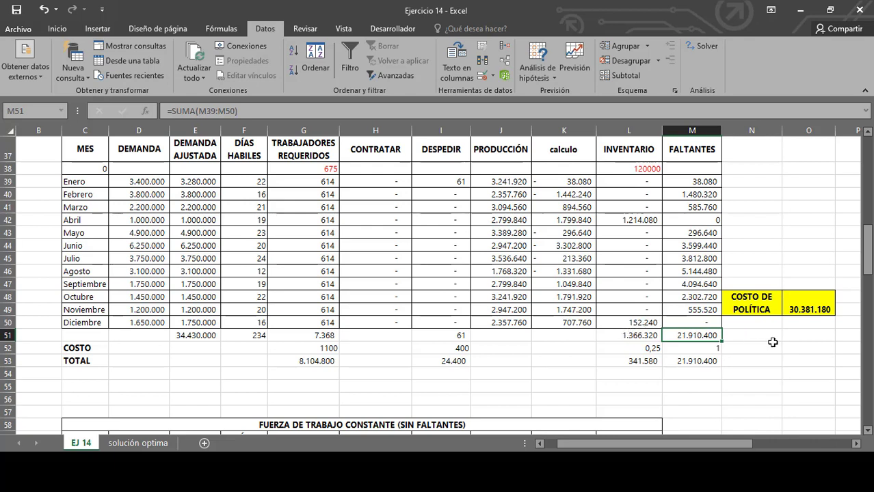
scroll(790, 312, up, 1)
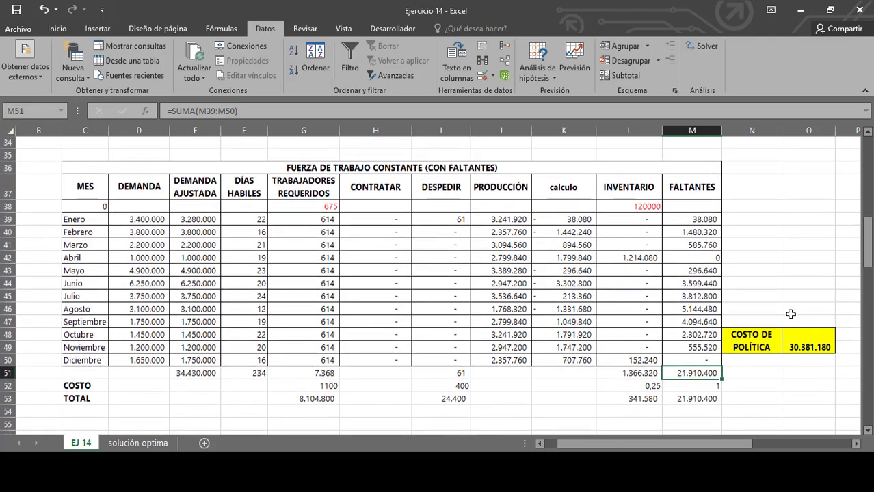
scroll(752, 328, down, 1)
click(796, 309)
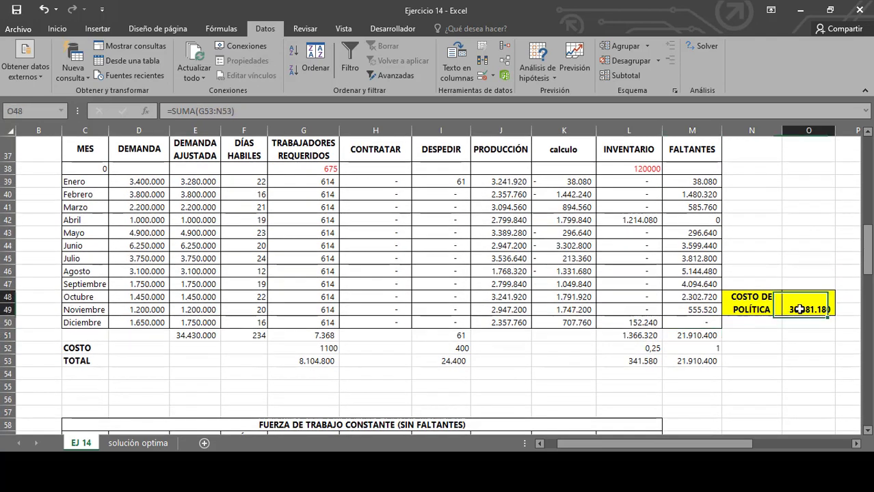
Inspect the worker calculation formula in E77 below the FUERZA DE TRABAJO CONSTANTE (SIN FALTANTES) table, leaving it unedited.
scroll(718, 327, down, 6)
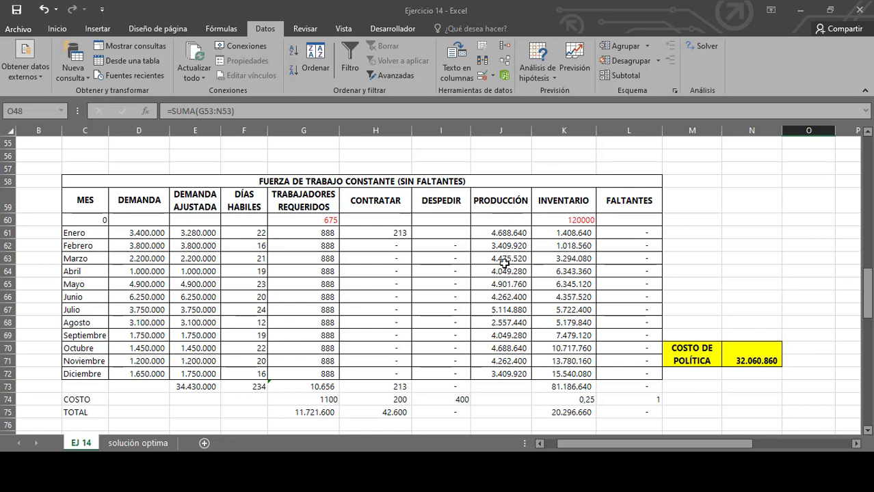
scroll(399, 256, down, 2)
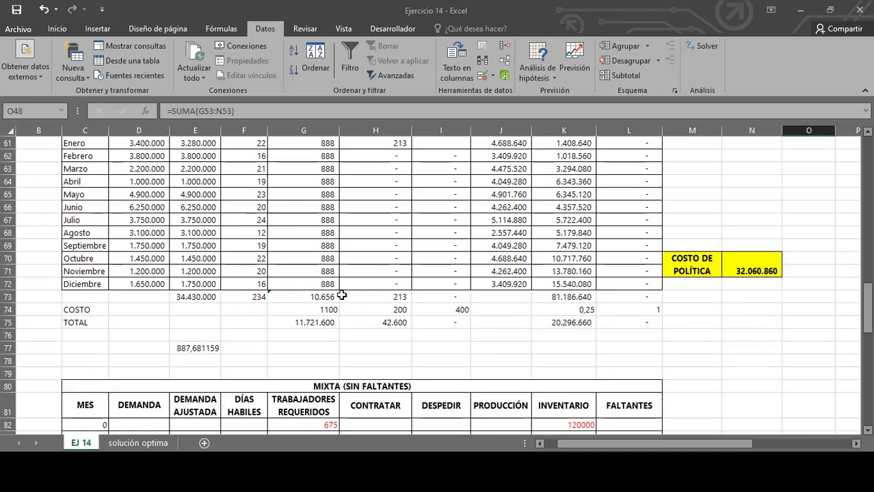
double_click(206, 349)
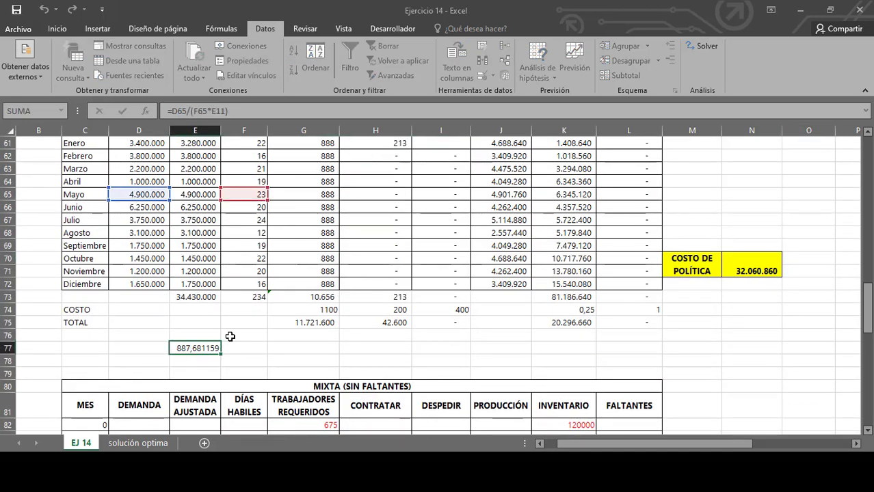
scroll(230, 336, up, 1)
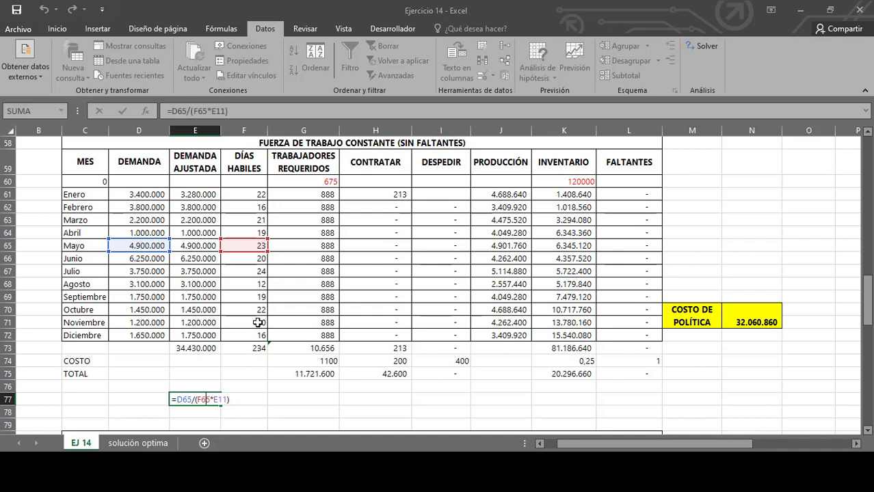
key(Escape)
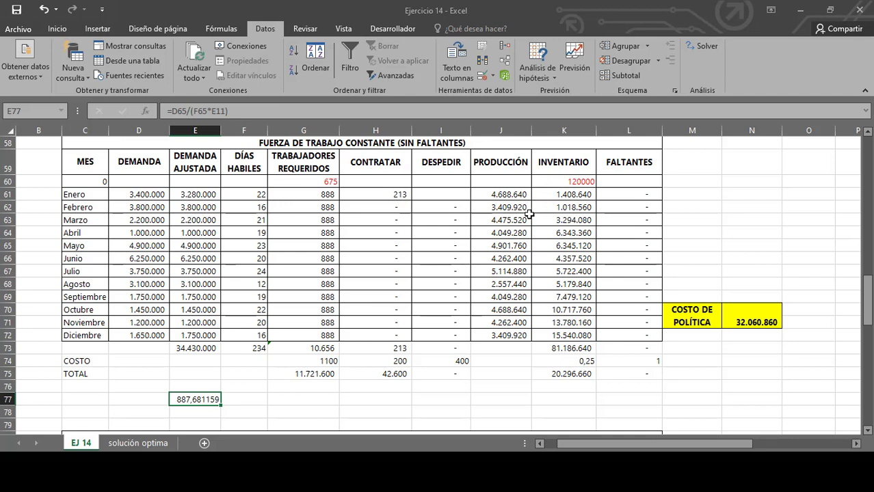
Check January's inventory formula in K61 of the constant workforce table without shortages.
click(547, 198)
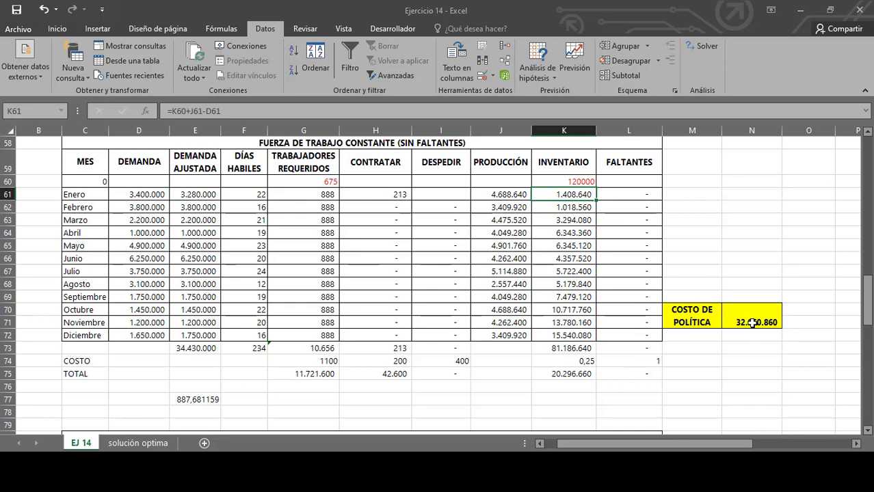
scroll(684, 342, up, 1)
scroll(491, 367, down, 1)
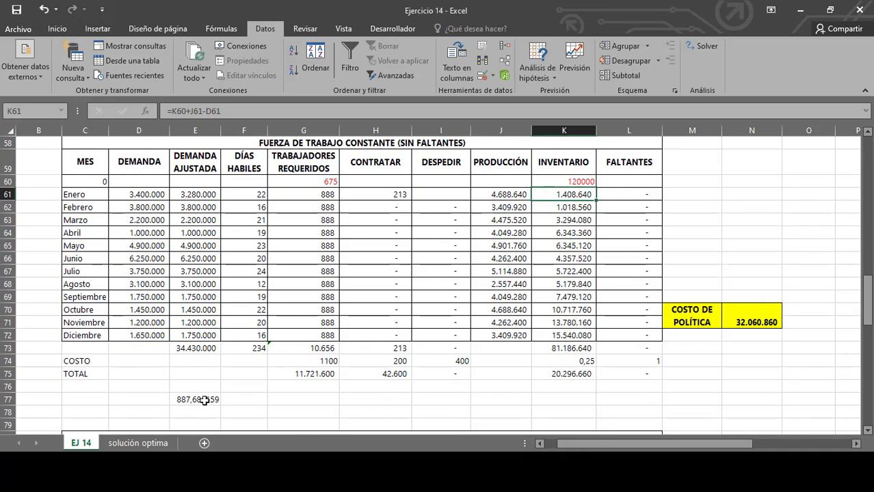
Calculate the workers needed for each month from January to November in O61:O71 with the formula =D61/(F61*$E$11).
click(210, 397)
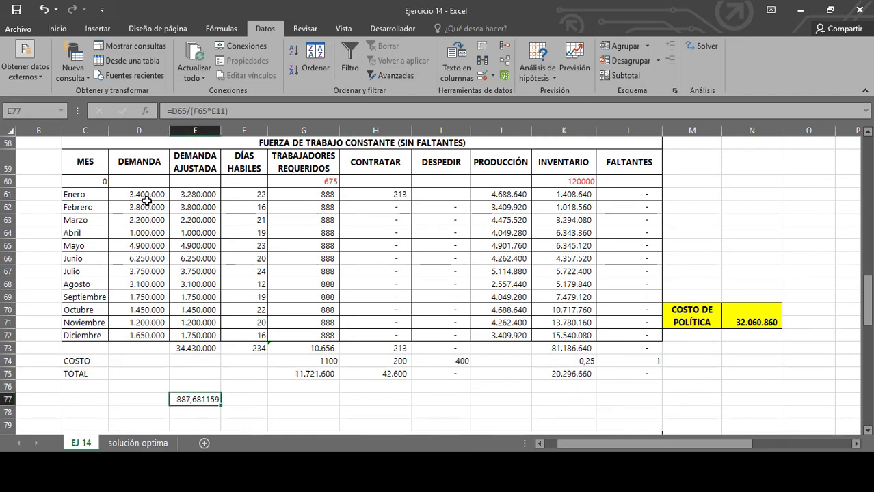
drag(146, 194, 143, 330)
double_click(195, 399)
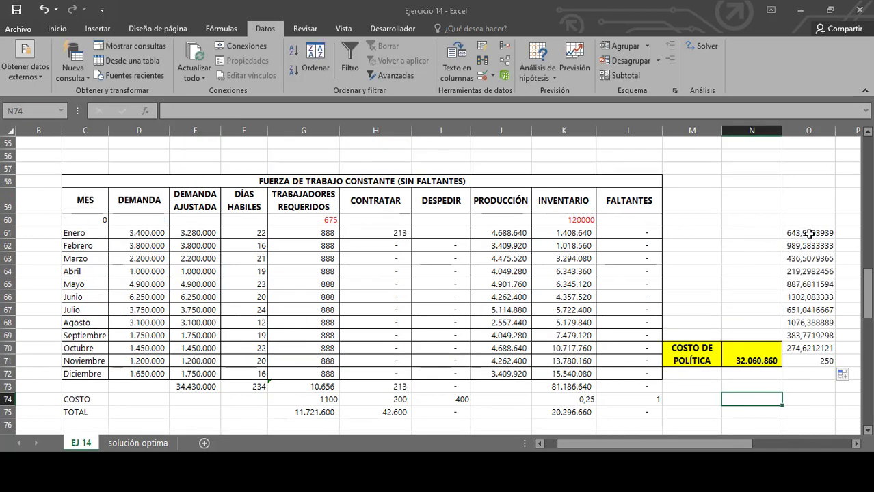
Inspect the monthly worker formulas for January in O61 and May in O65.
double_click(809, 233)
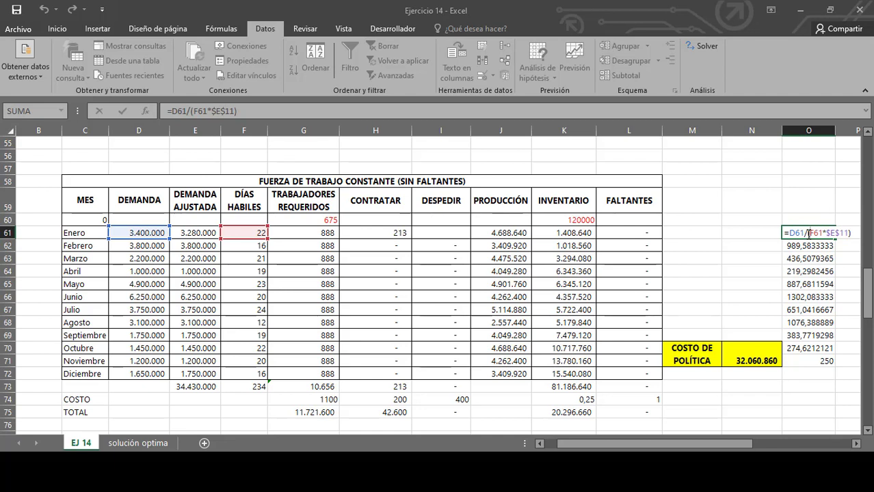
key(Escape)
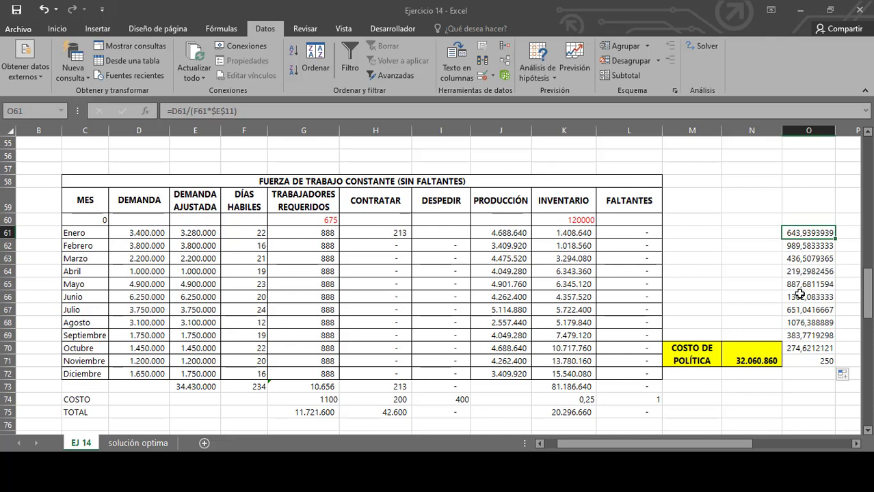
click(796, 285)
double_click(797, 285)
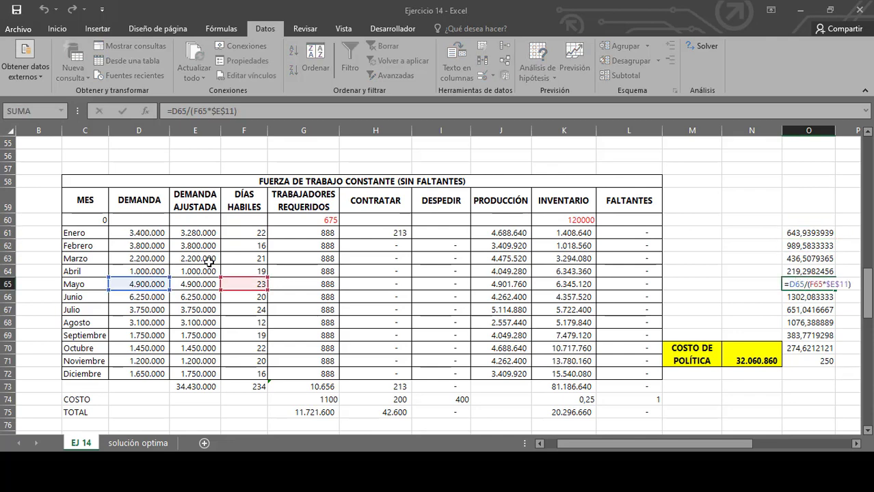
Examine the MIXTA (SIN FALTANTES) table from its monthly rows down to its totals and policy cost.
scroll(335, 272, down, 3)
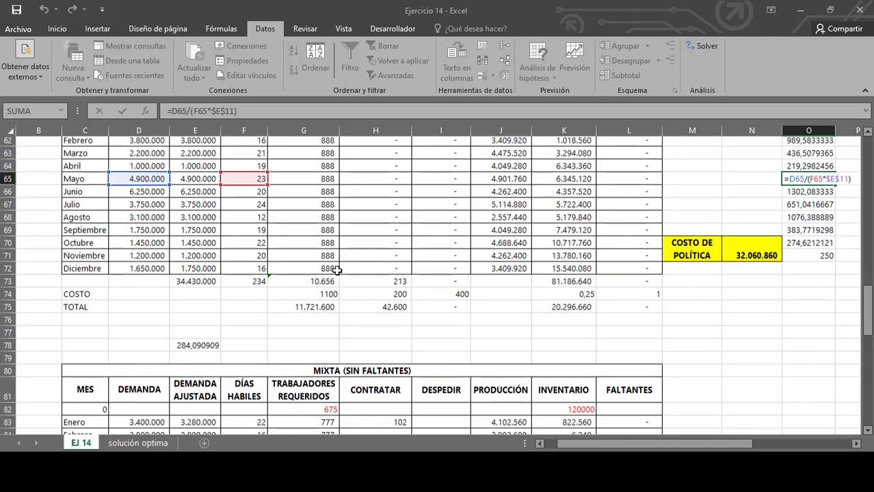
scroll(339, 271, down, 1)
scroll(338, 271, up, 1)
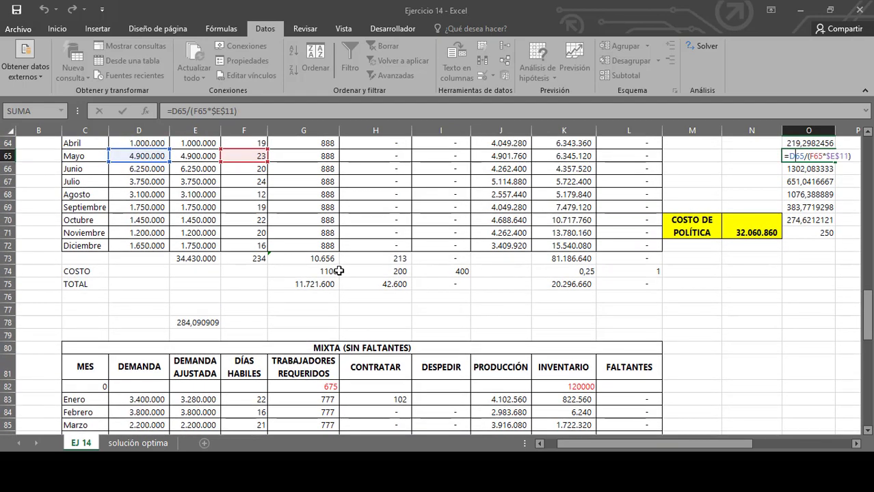
scroll(339, 271, down, 3)
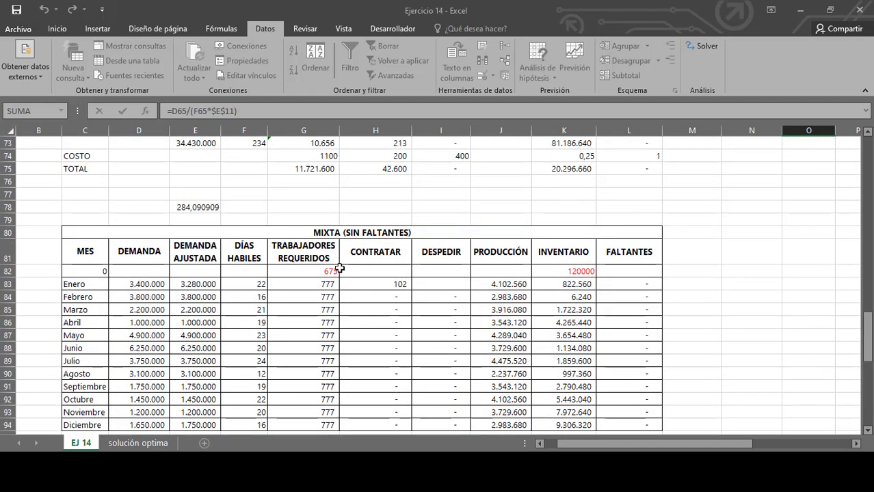
scroll(338, 270, up, 1)
scroll(339, 271, down, 4)
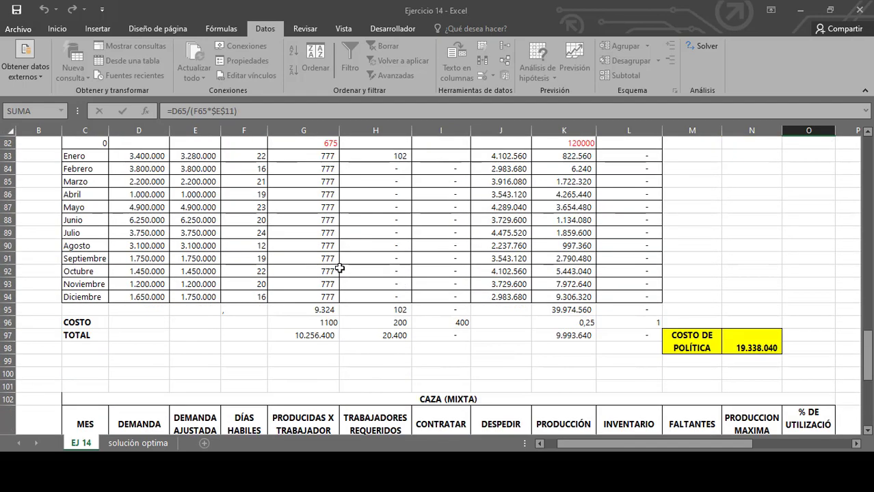
scroll(339, 269, up, 2)
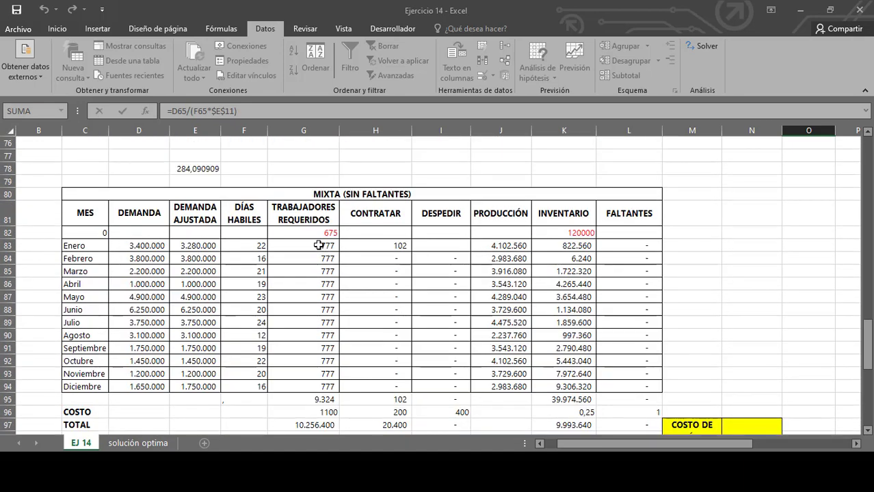
scroll(319, 245, up, 2)
scroll(319, 245, down, 2)
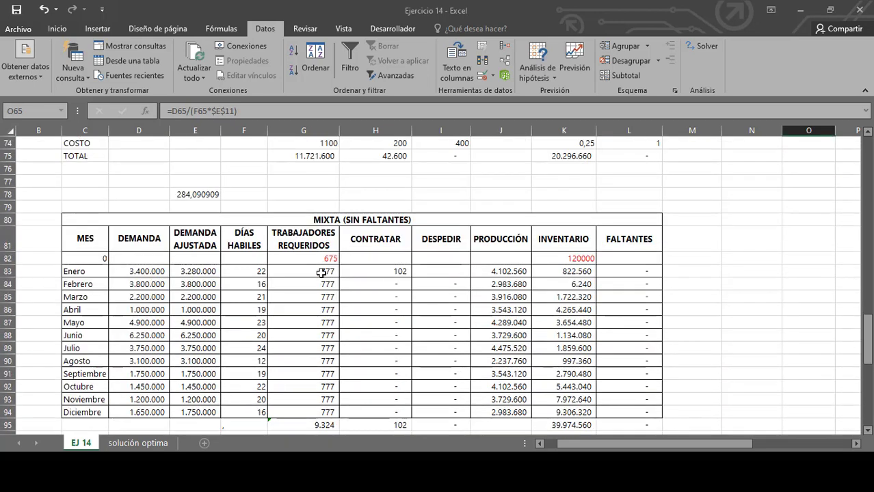
Check January's required workers entry in G83 of the MIXTA (SIN FALTANTES) table.
click(321, 273)
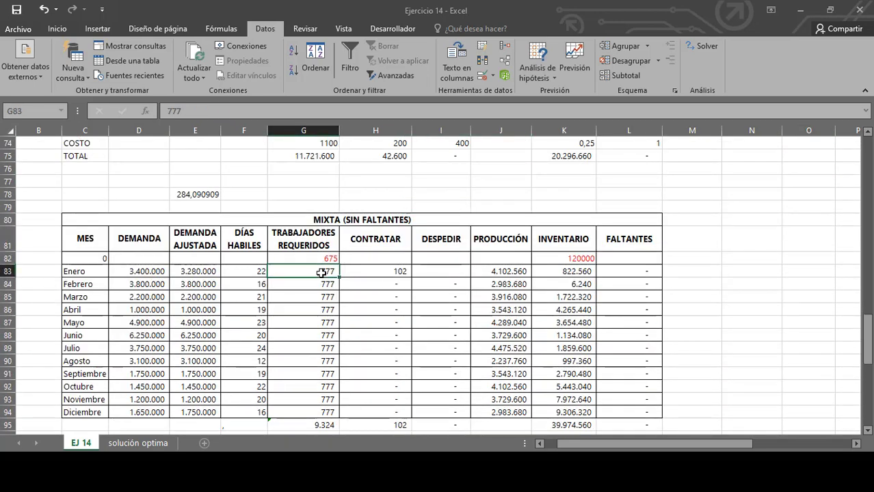
double_click(321, 273)
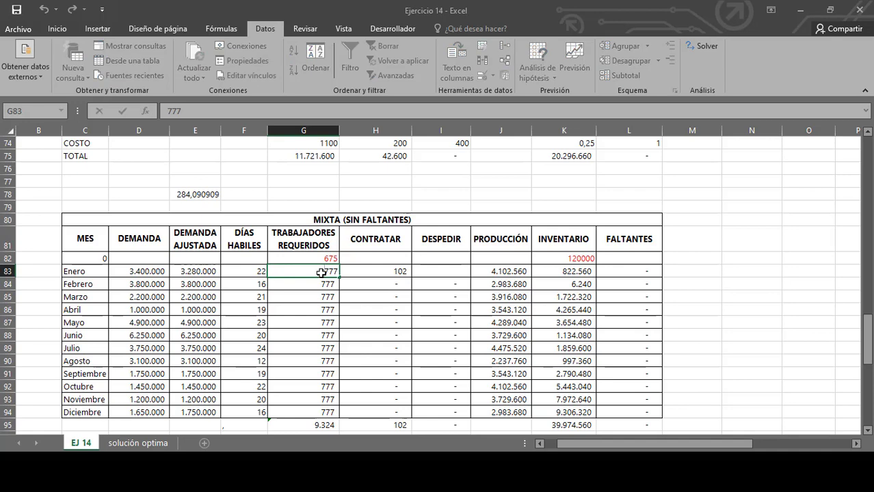
key(Escape)
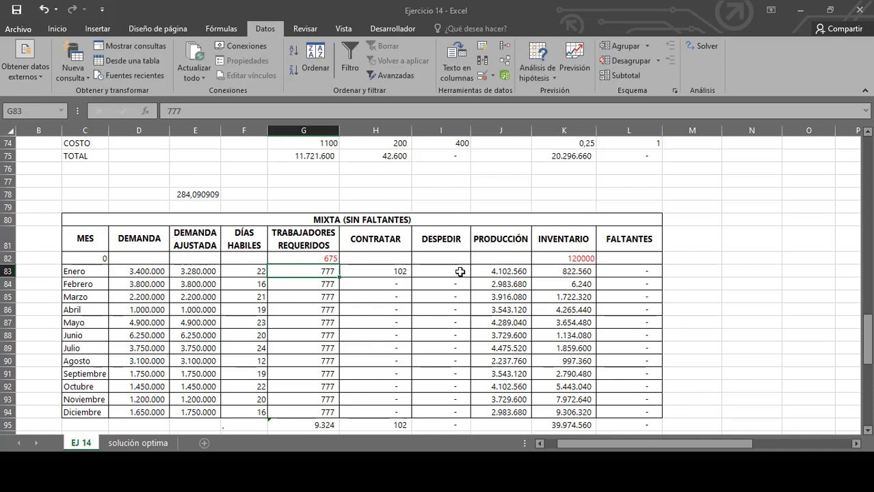
Compare the policy cost of the MIXTA (SIN FALTANTES) table with that of the constant workforce table without shortages, starting a formula in N95.
scroll(453, 263, down, 1)
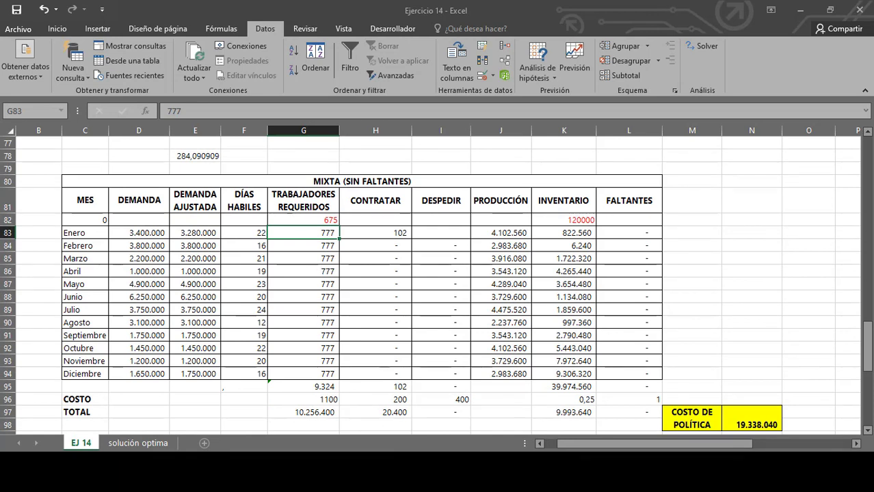
click(425, 472)
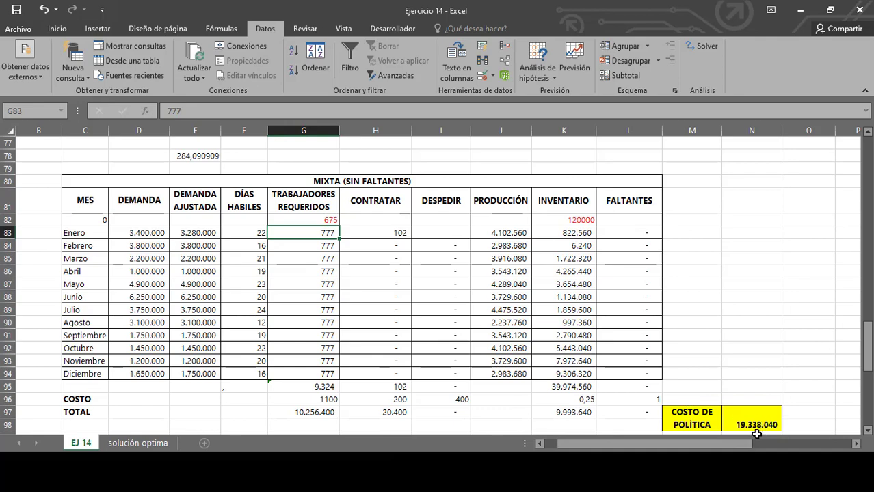
scroll(671, 308, up, 1)
scroll(670, 308, up, 4)
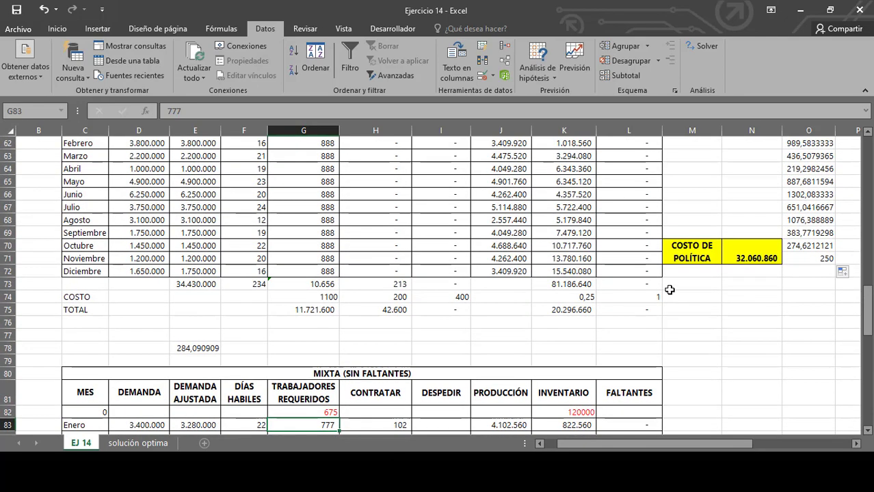
scroll(749, 363, down, 7)
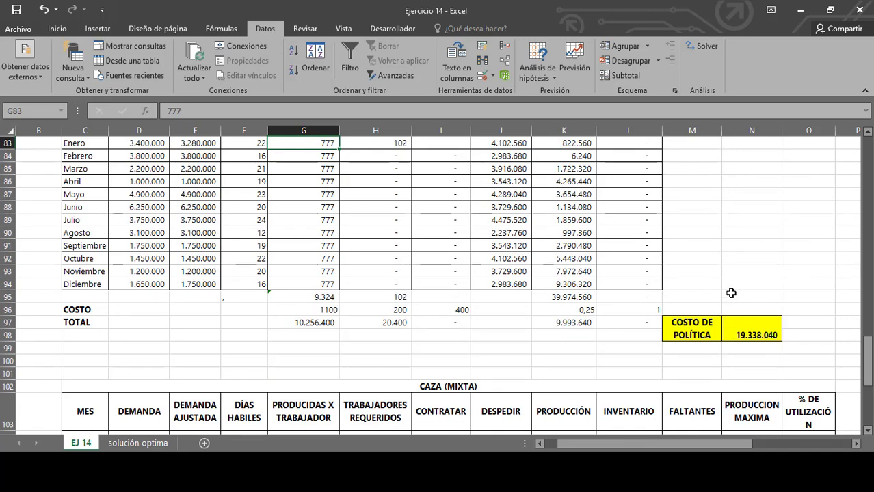
click(731, 294)
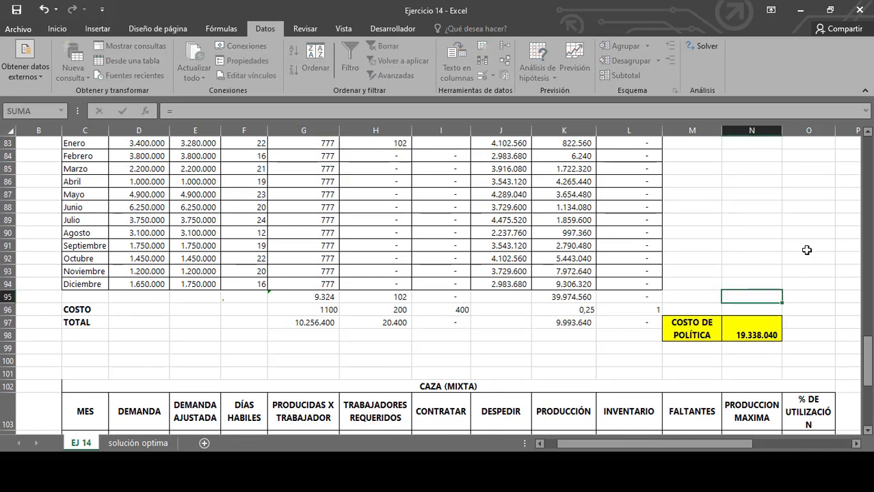
scroll(808, 250, up, 3)
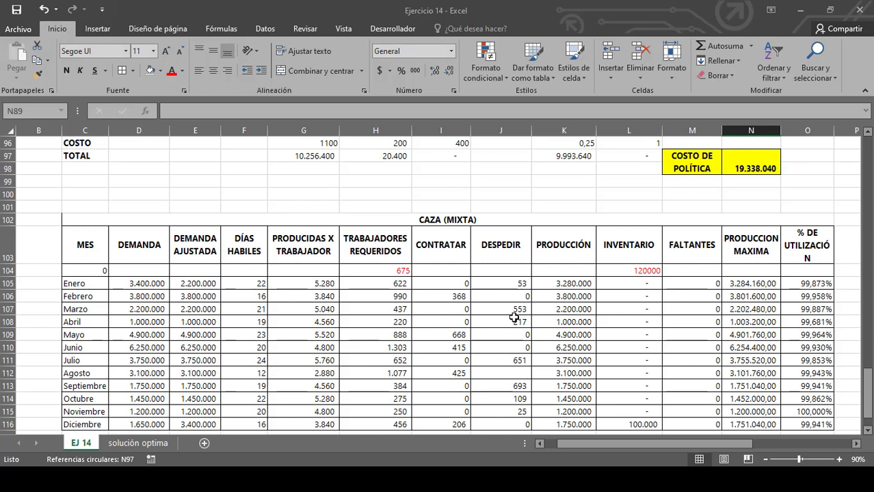
Review the CAZA (MIXTA) table and its monthly utilization percentages in O105:O116.
scroll(514, 317, down, 2)
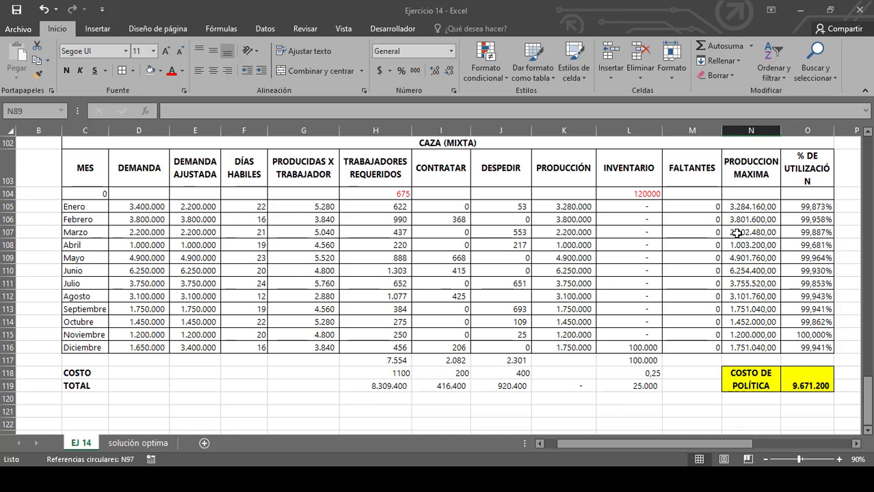
drag(792, 206, 805, 345)
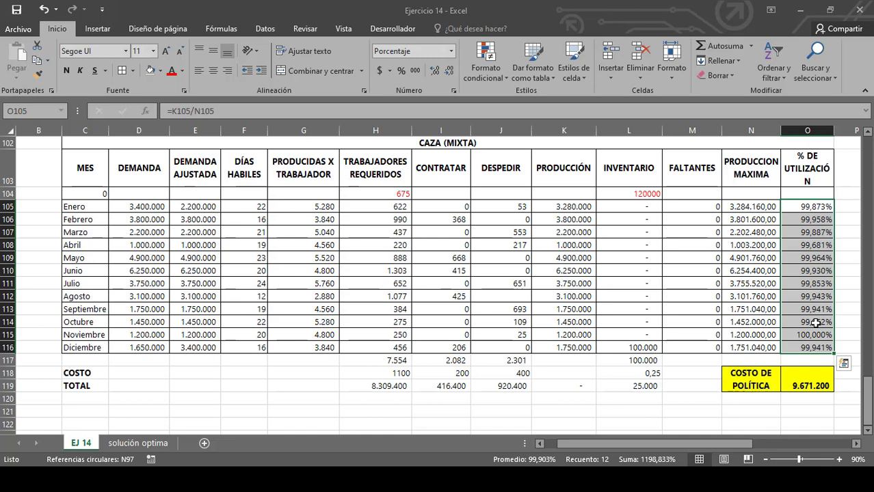
Set January's required workers in H105 of the CAZA (MIXTA) table to 623.
click(387, 205)
click(215, 114)
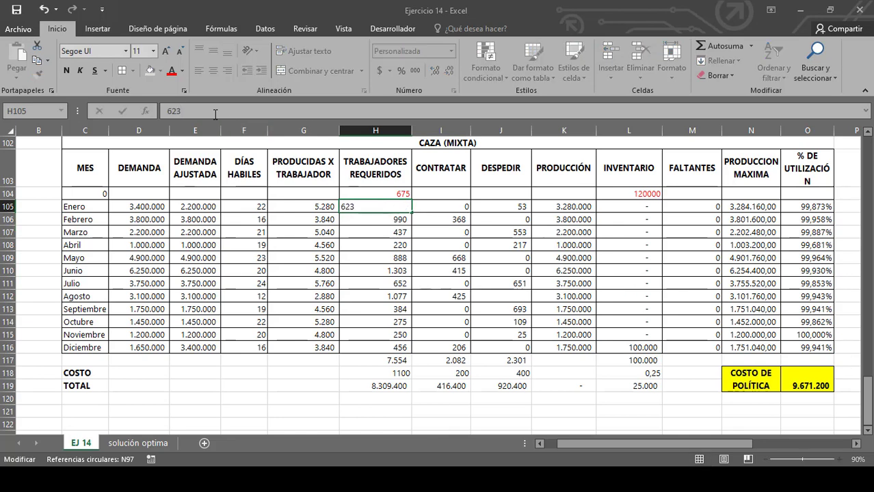
key(Return)
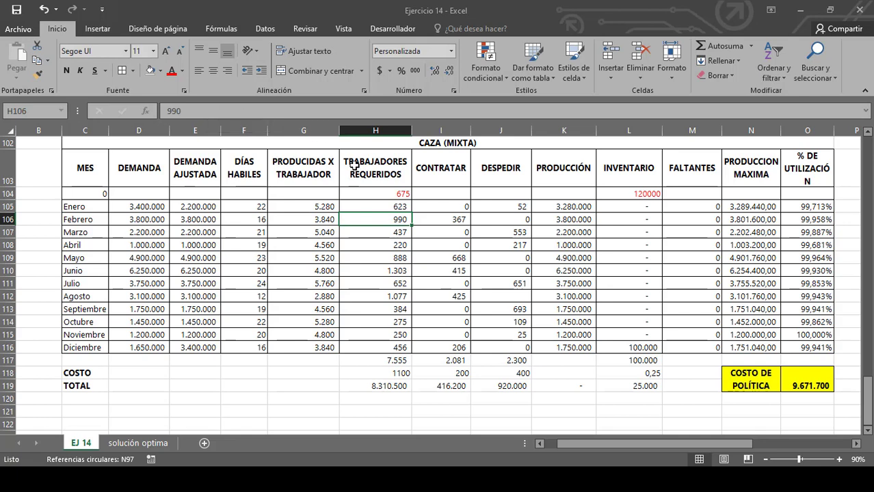
click(396, 207)
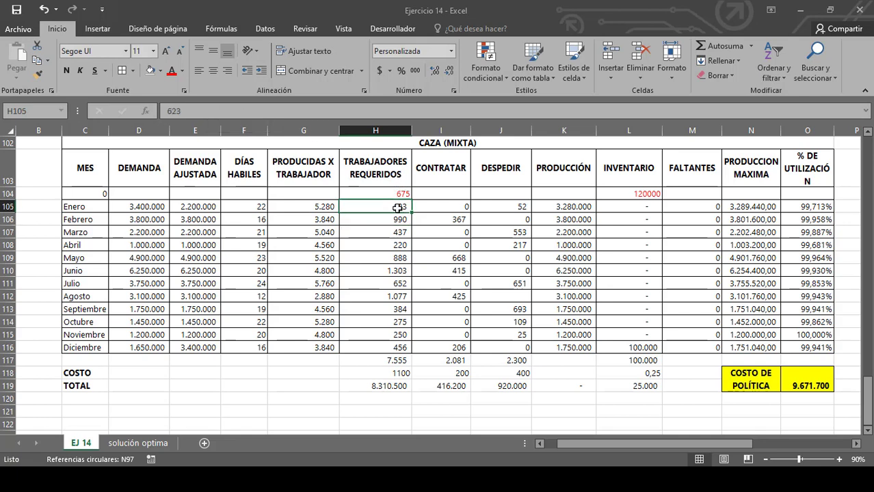
Set January's required workers in H105 of the CAZA (MIXTA) table to 621 and check that month's utilization percentage in O105.
text(621)
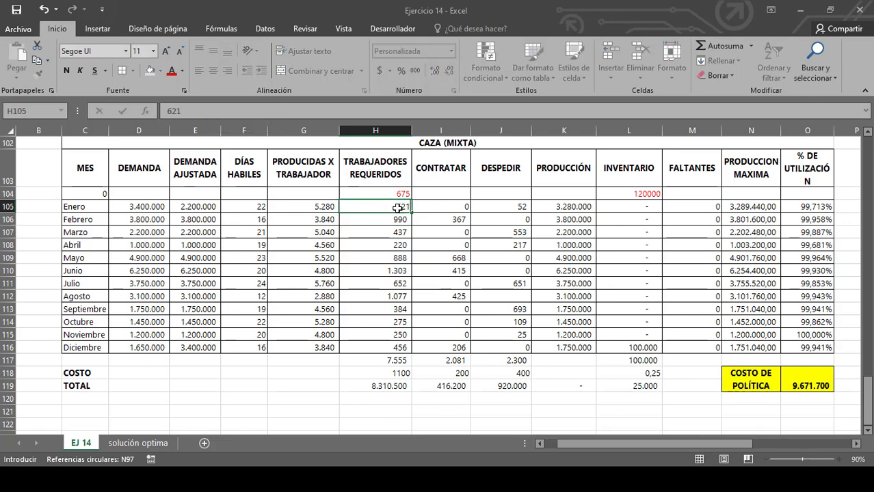
key(Return)
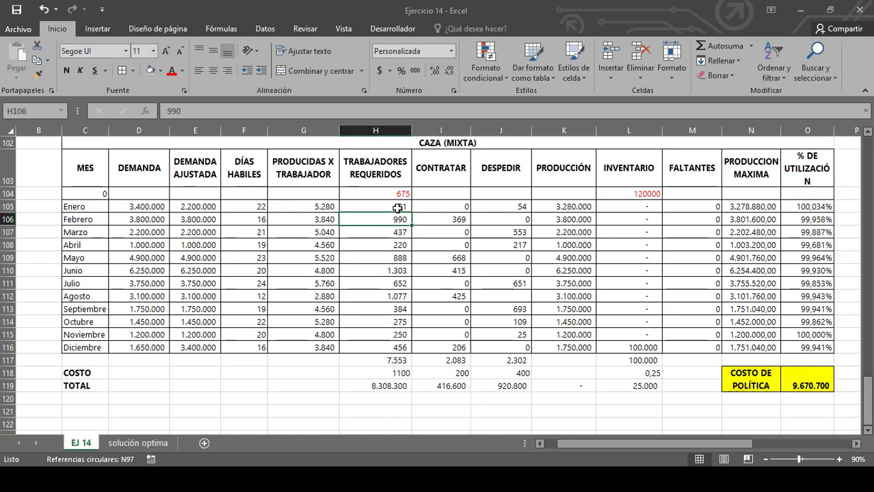
click(823, 207)
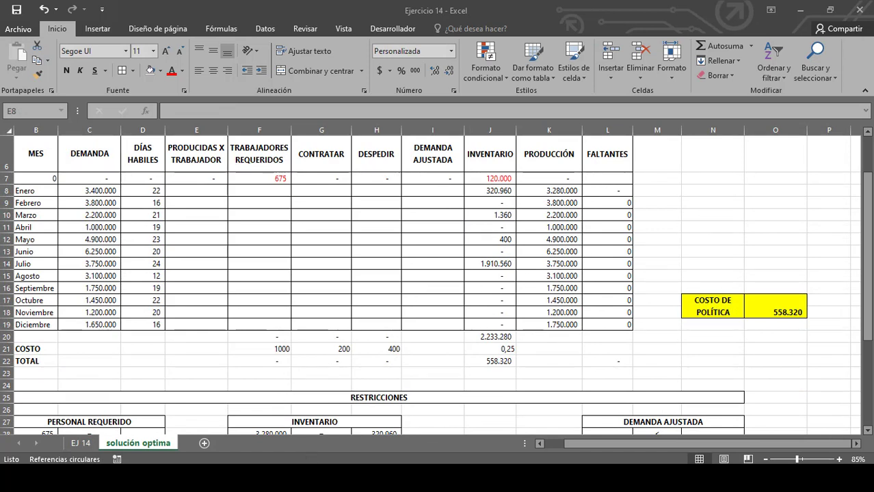
Switch to the Zmin112200 Word document and review the cost objective, the workforce balance, the initial and final inventory, and the production capacity constraint.
click(306, 421)
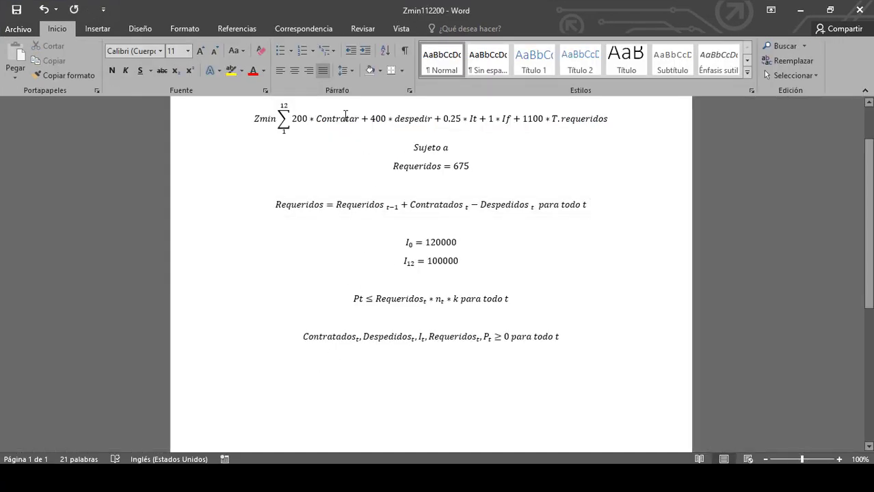
click(345, 116)
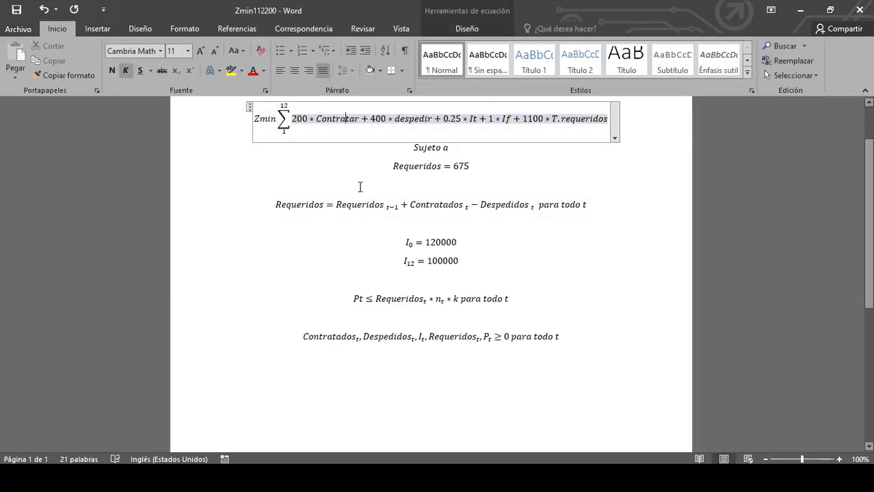
click(284, 150)
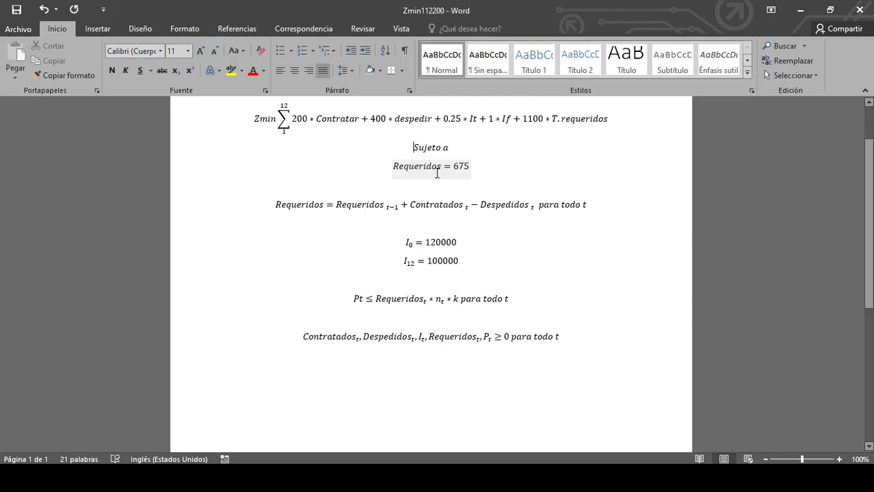
click(299, 209)
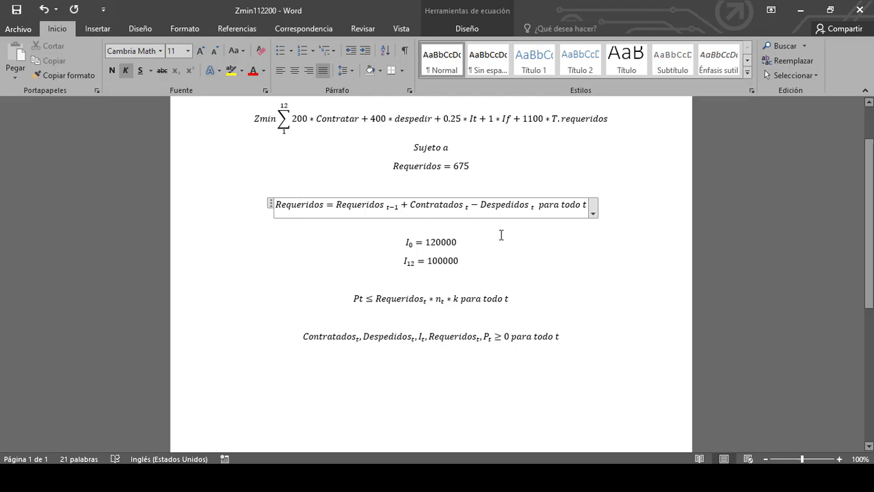
click(437, 242)
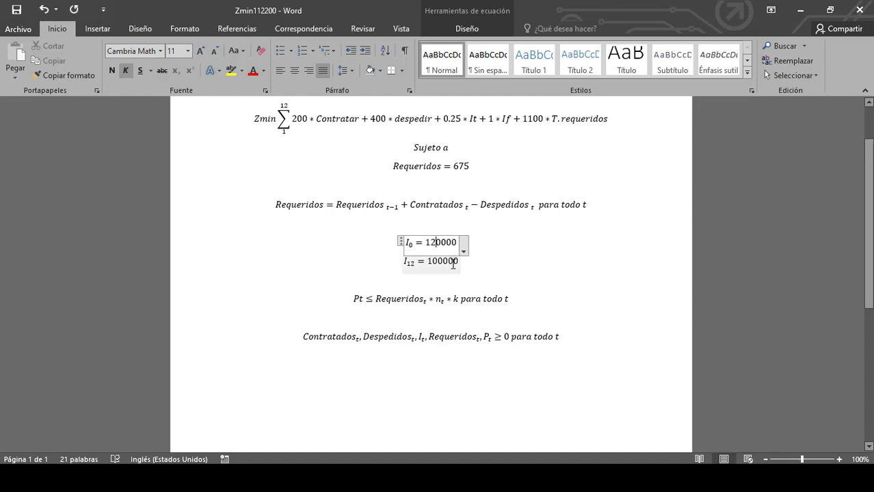
scroll(454, 279, down, 1)
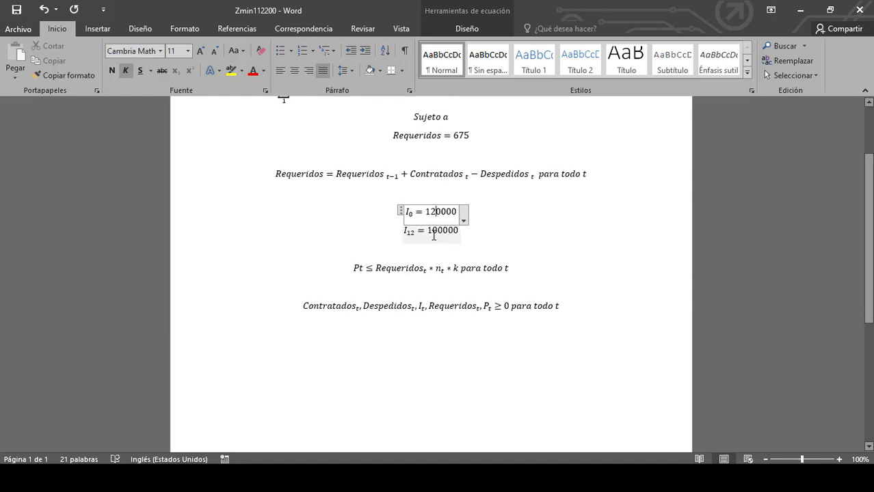
click(433, 232)
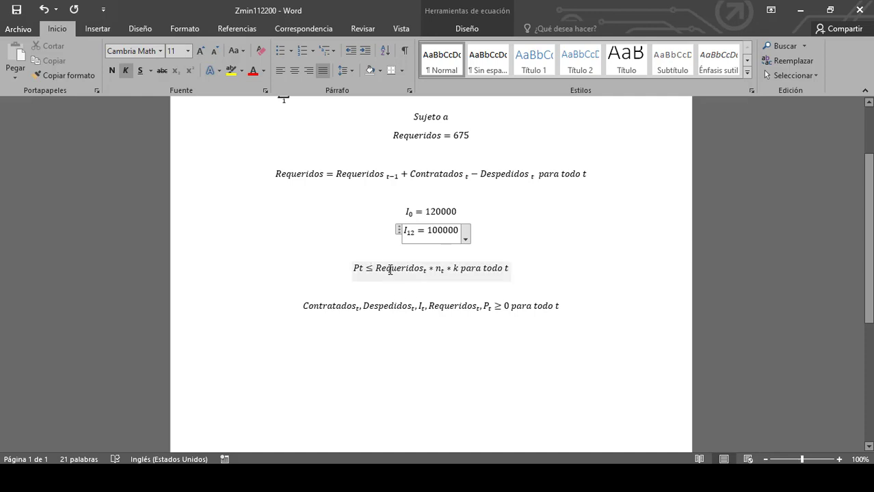
click(438, 270)
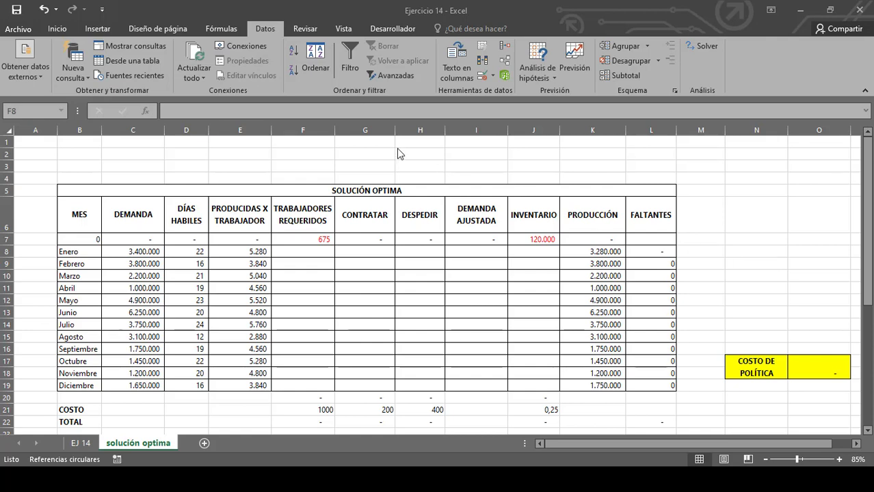
Return to the solución optima sheet in Excel, select the decision cells F8:J19, and open the January PERSONAL REQUERIDO formula in B28.
click(409, 284)
scroll(408, 276, down, 1)
scroll(408, 277, down, 6)
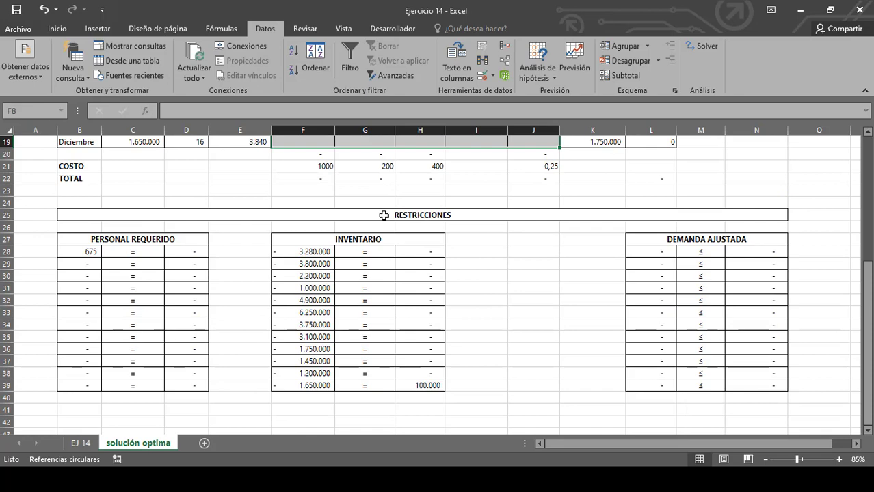
double_click(88, 251)
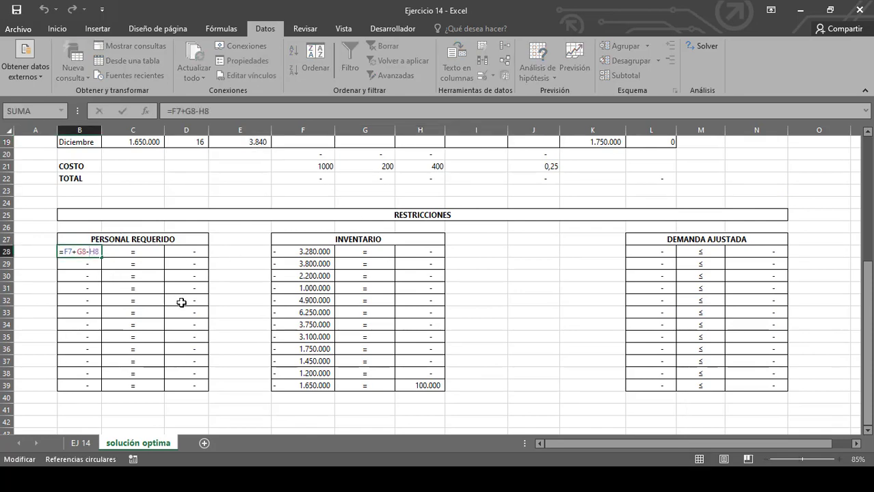
Switch to the Word document, examine the previous workers and hired workers terms of the workforce balance equation, and return to Excel.
click(279, 478)
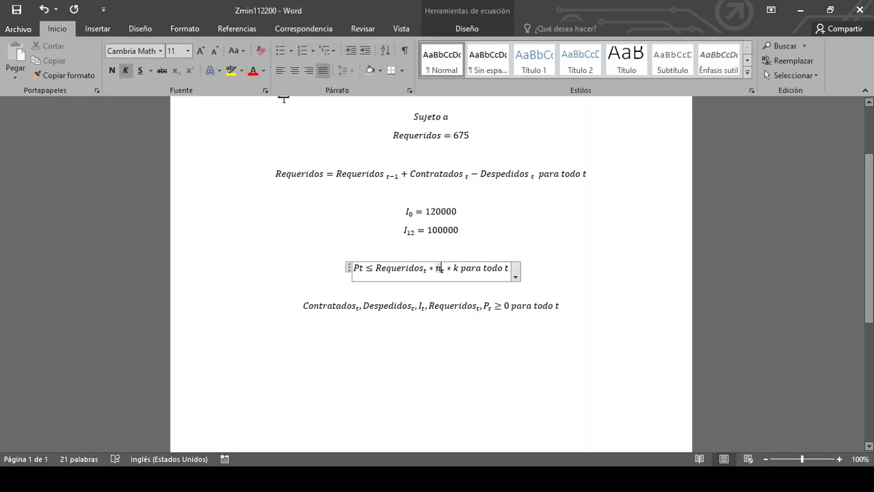
scroll(344, 316, up, 1)
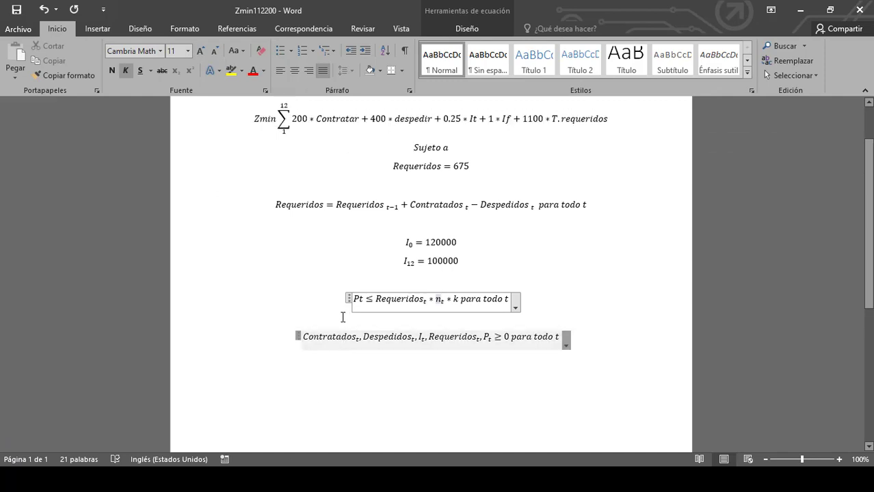
click(360, 208)
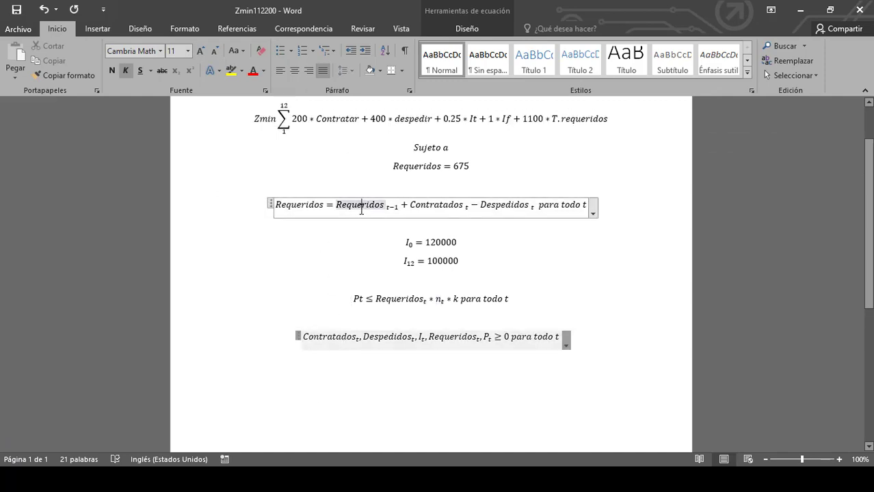
click(428, 208)
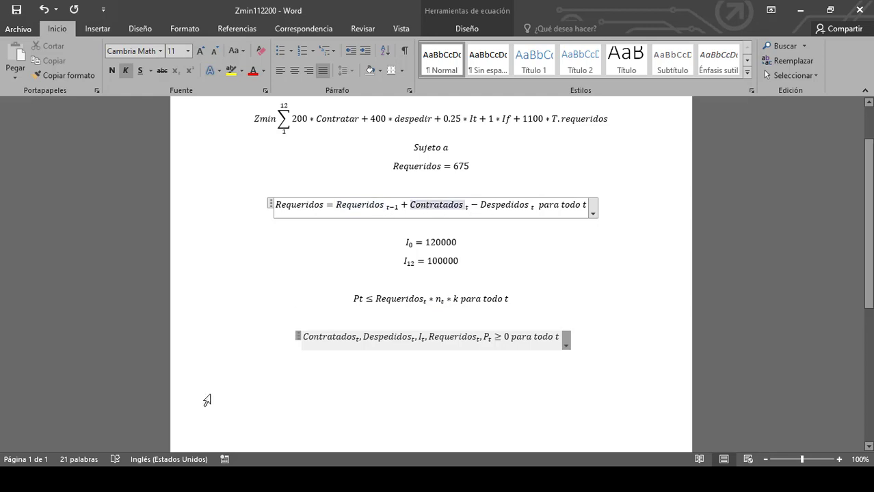
key(alt+Tab)
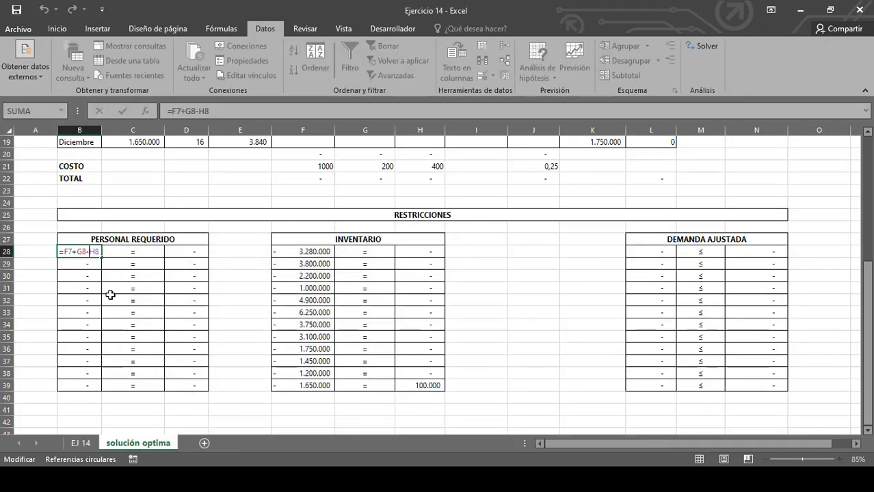
Trace the B28 formula =F7+G8-H8 to its referenced cells in the SOLUCIÓN OPTIMA table and close it unchanged.
scroll(124, 284, up, 3)
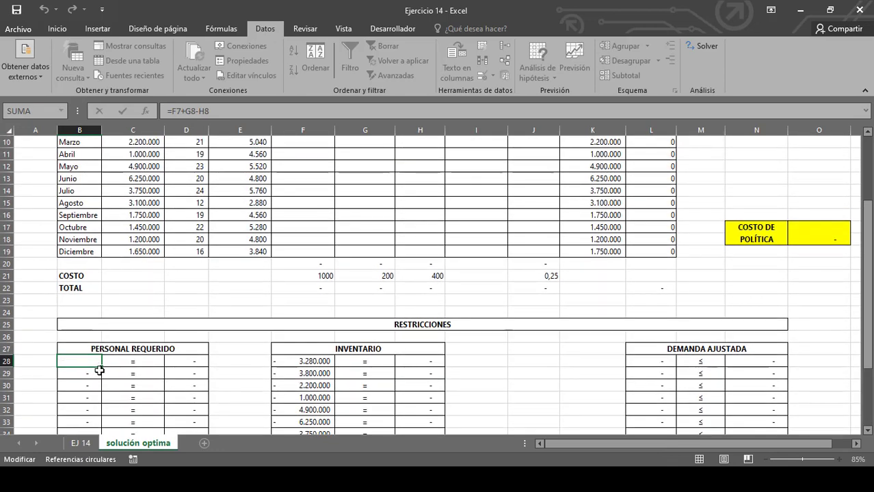
scroll(99, 370, up, 2)
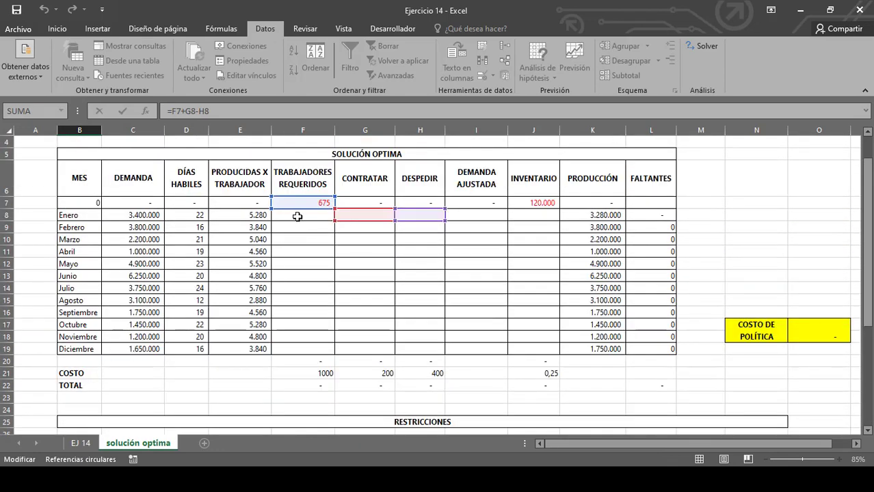
scroll(297, 217, down, 1)
scroll(322, 206, up, 1)
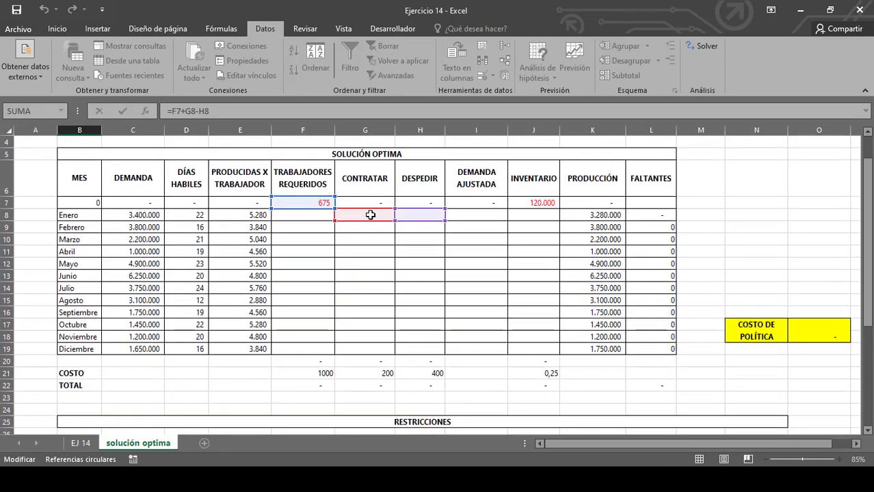
scroll(370, 214, down, 2)
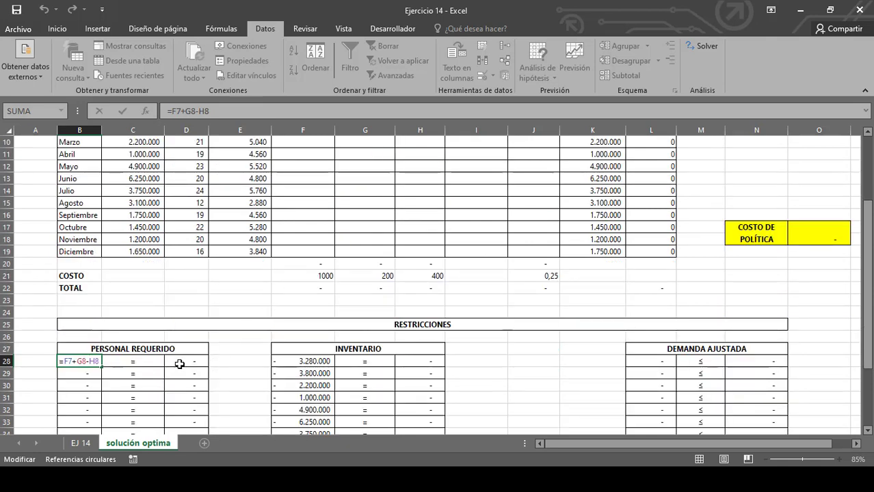
key(Return)
Trace the D28 formula =F8 of the PERSONAL REQUERIDO restrictions to January's required workers cell in the SOLUCIÓN OPTIMA table.
click(181, 360)
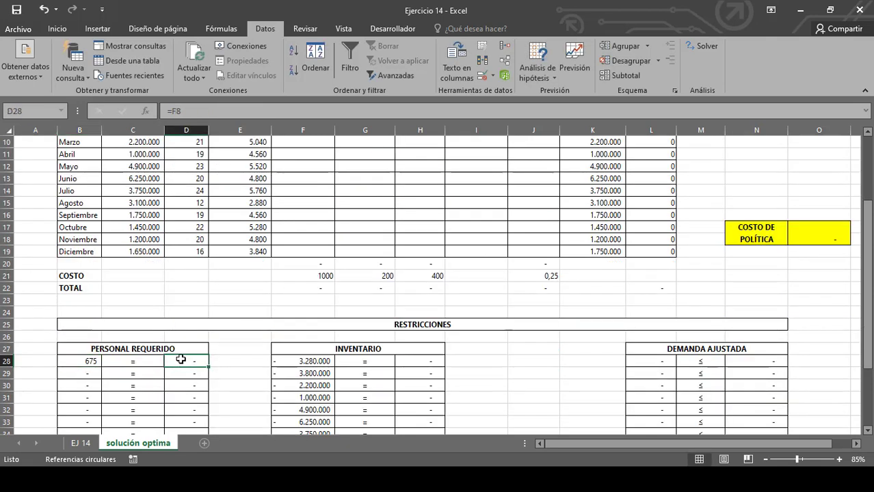
double_click(180, 360)
scroll(273, 287, up, 3)
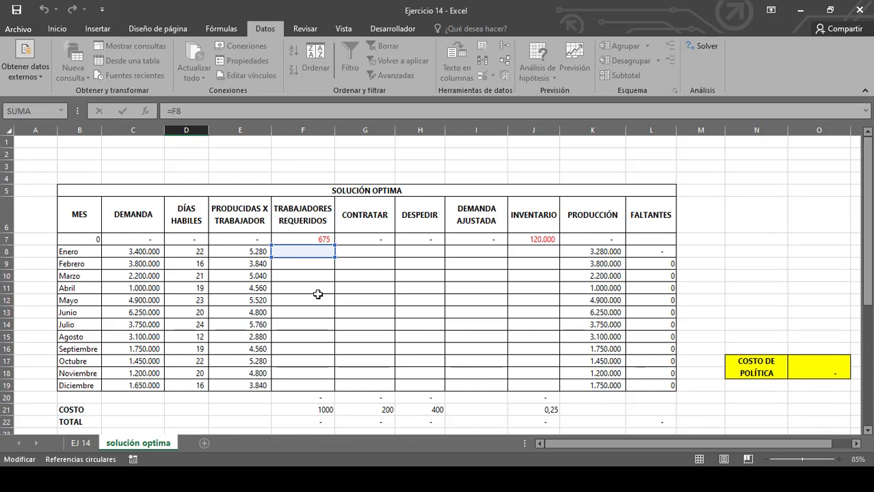
scroll(318, 294, down, 6)
key(Escape)
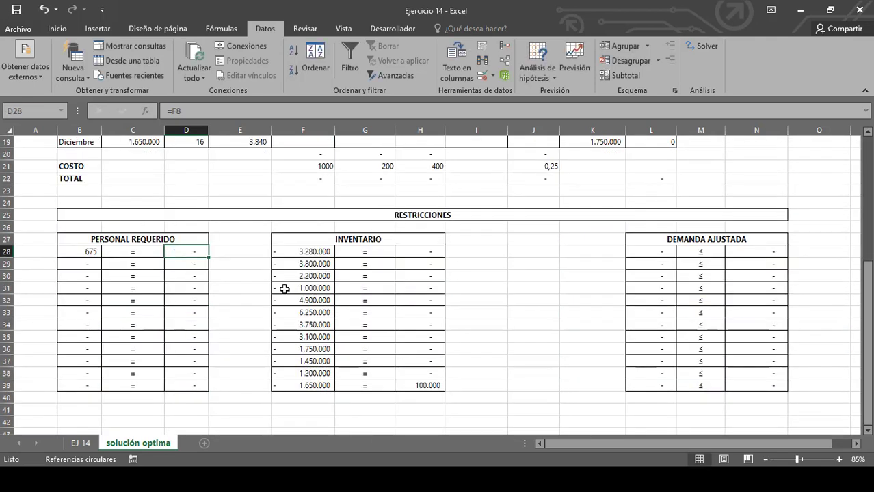
scroll(284, 289, up, 4)
scroll(304, 229, up, 1)
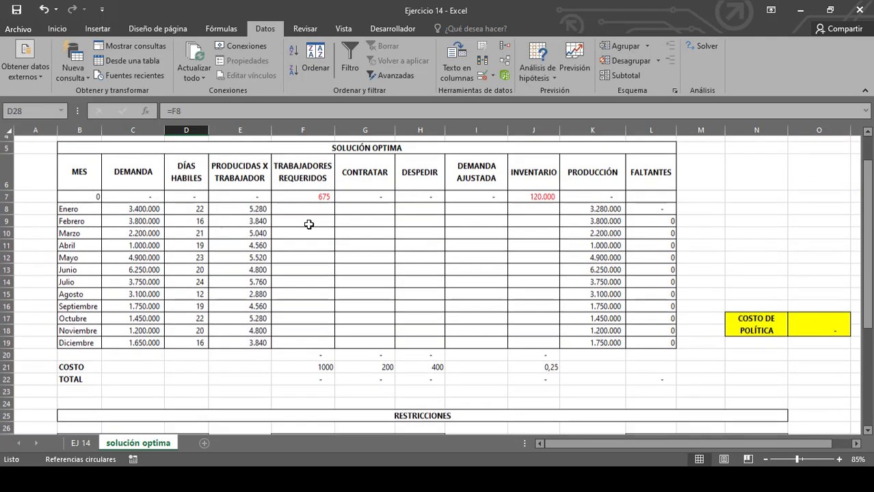
scroll(294, 247, down, 4)
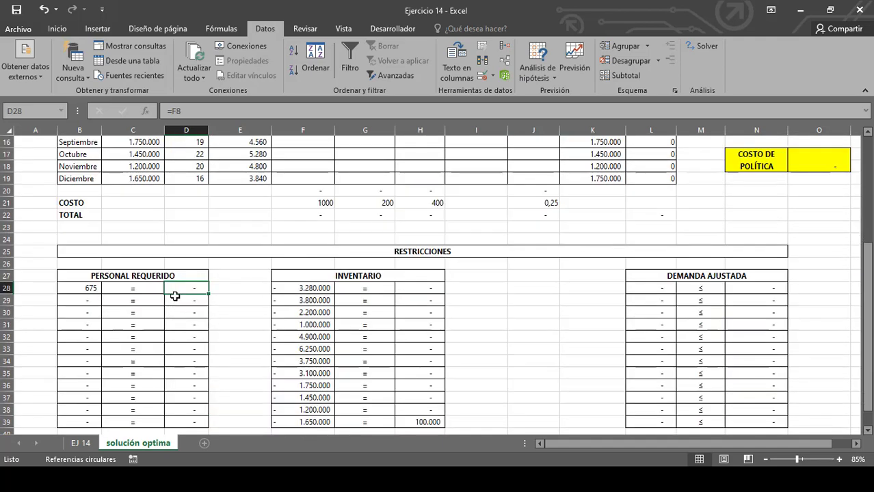
Trace the January INVENTARIO formula =I8+J7-C8 in F28 to its referenced cells in the SOLUCIÓN OPTIMA table and close it unchanged.
double_click(310, 288)
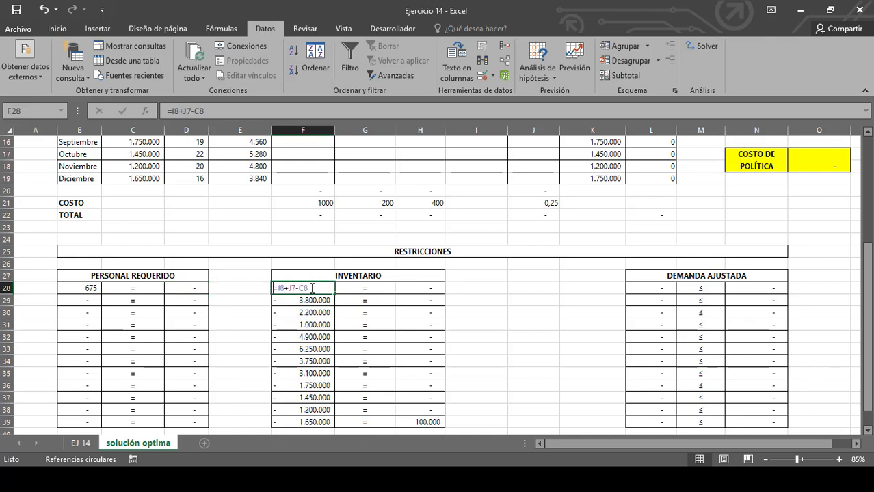
scroll(371, 309, up, 5)
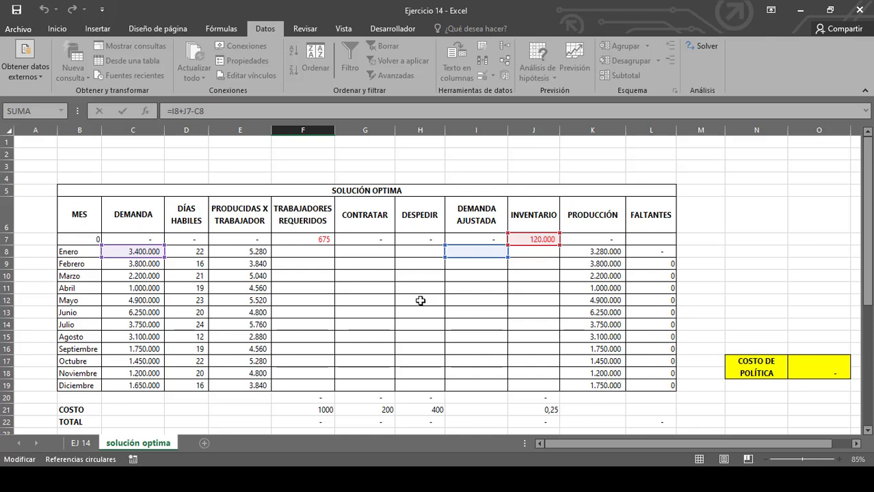
click(403, 481)
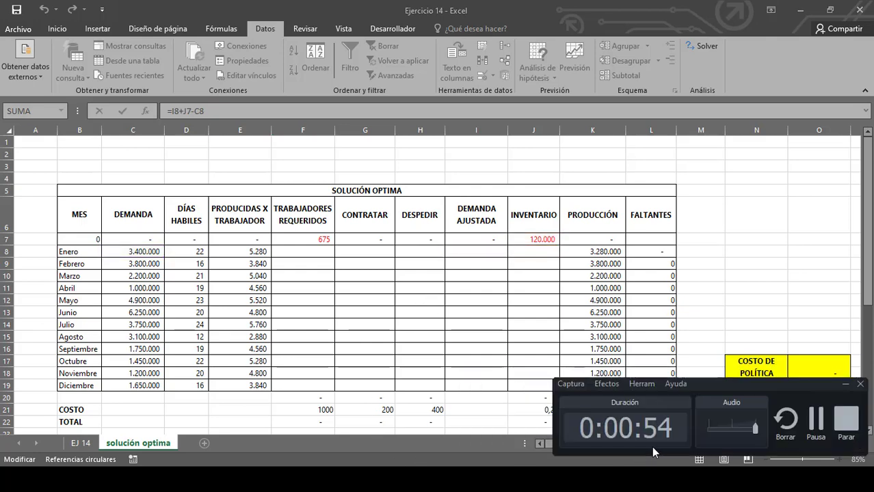
click(816, 425)
scroll(399, 338, down, 4)
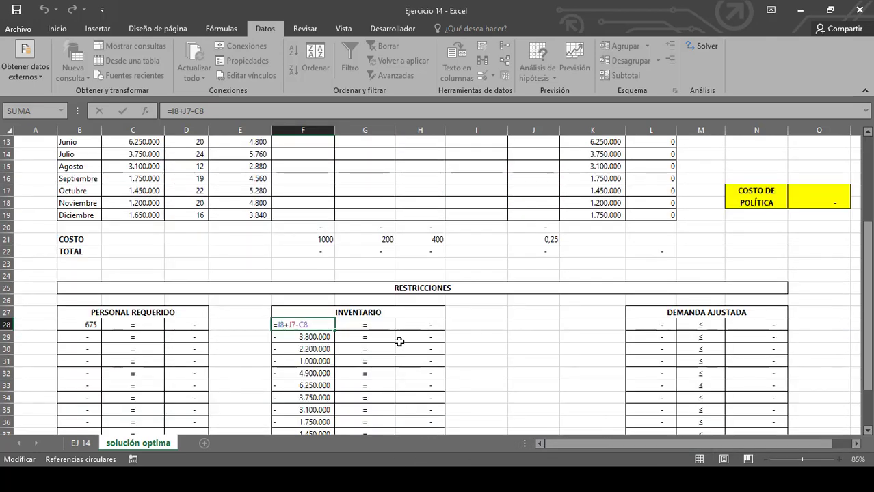
scroll(398, 340, up, 2)
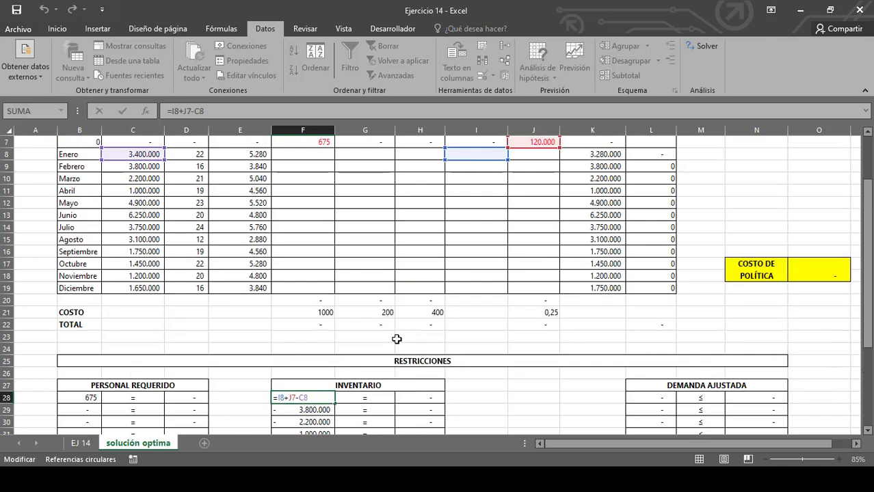
scroll(395, 340, up, 2)
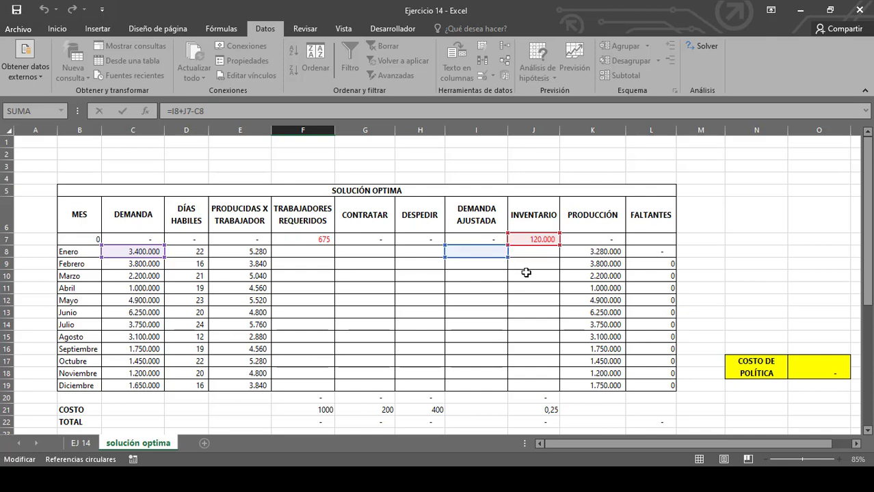
scroll(526, 274, down, 2)
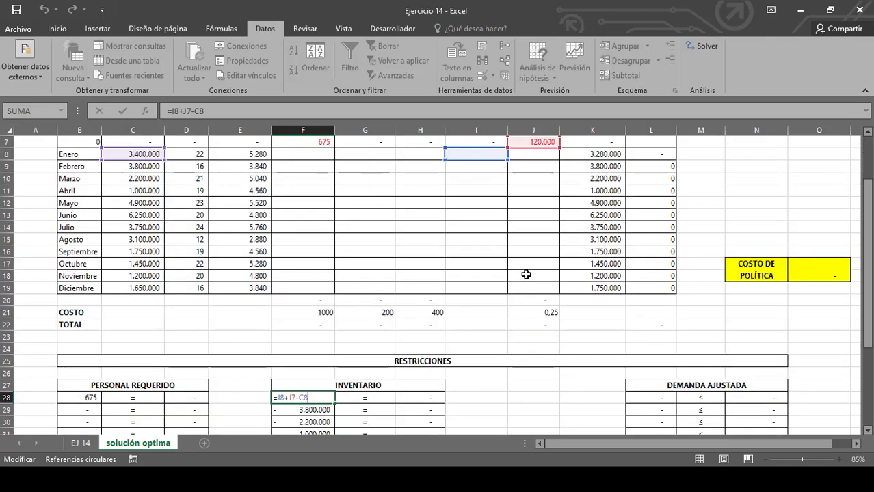
scroll(525, 274, up, 1)
scroll(526, 274, down, 2)
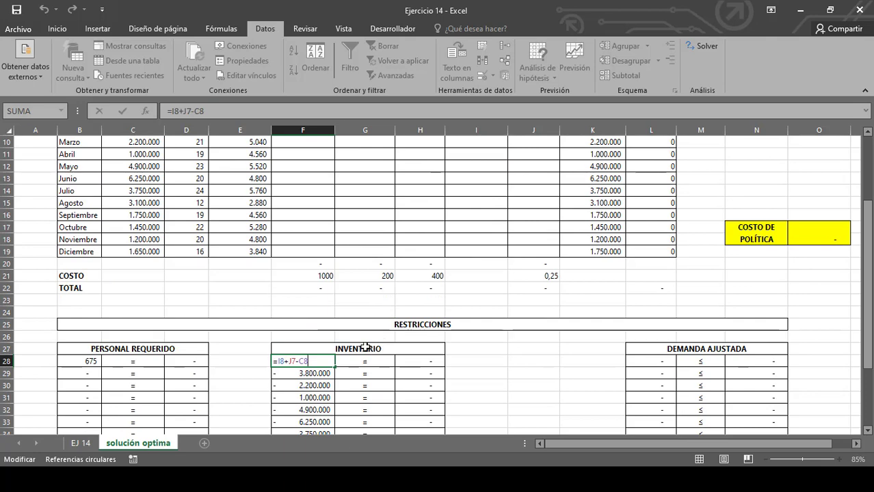
scroll(369, 347, up, 2)
scroll(366, 346, down, 1)
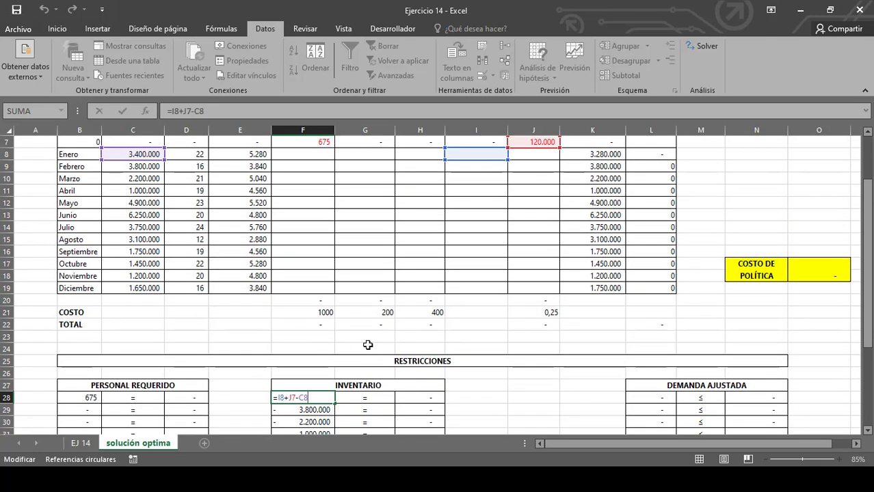
scroll(367, 345, up, 1)
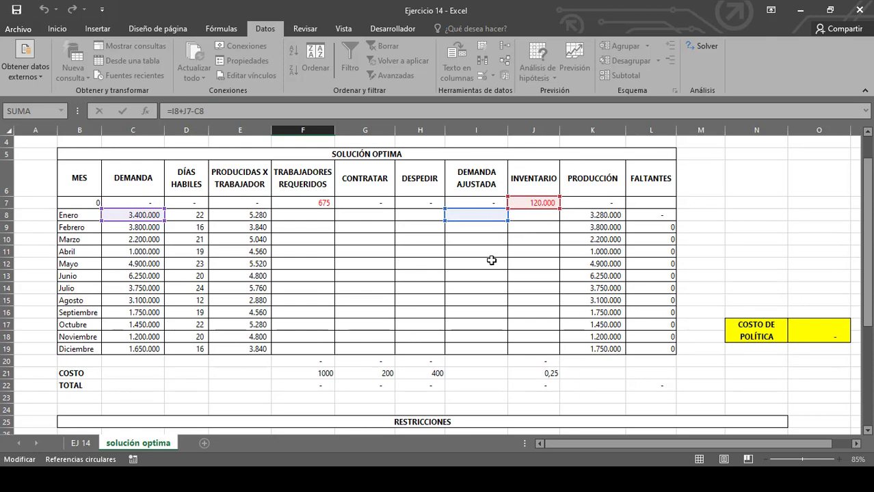
scroll(492, 260, down, 2)
scroll(298, 282, up, 2)
scroll(268, 279, down, 2)
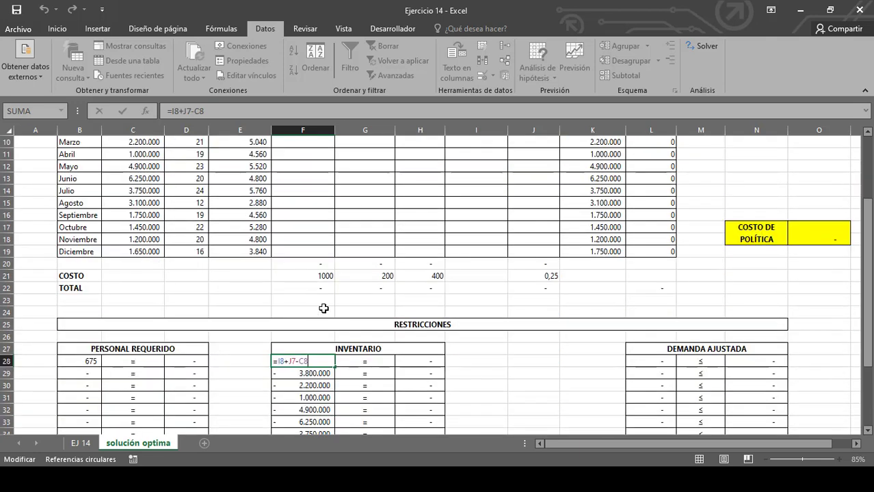
key(Escape)
Trace the H28 formula =+J8 of the INVENTARIO restrictions to January's inventory cell in the SOLUCIÓN OPTIMA table and close it unchanged.
double_click(419, 359)
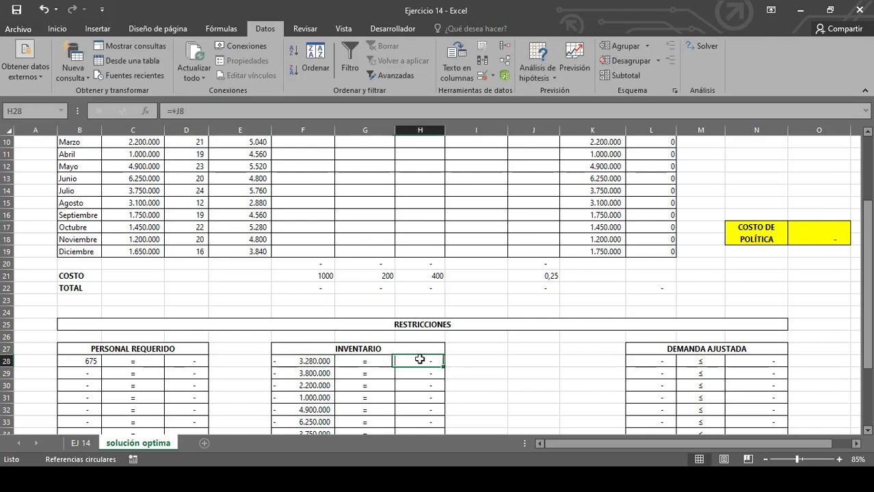
scroll(457, 316, up, 2)
scroll(457, 315, up, 1)
scroll(465, 311, down, 4)
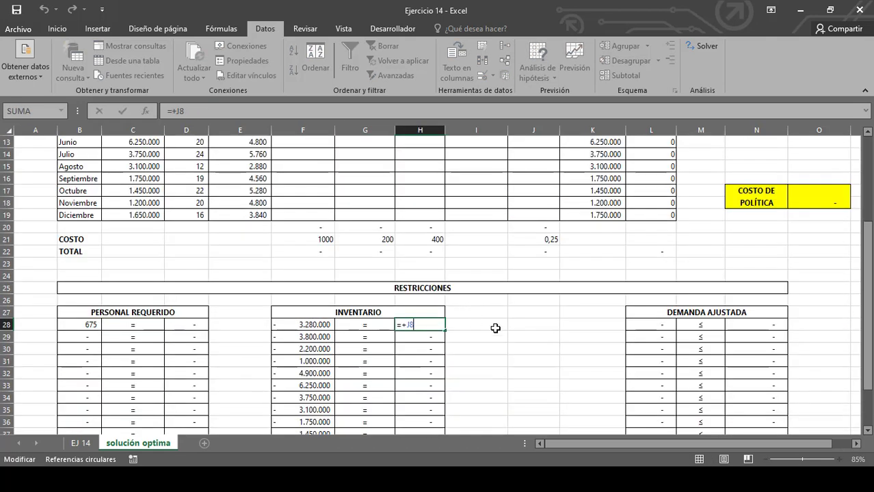
key(Escape)
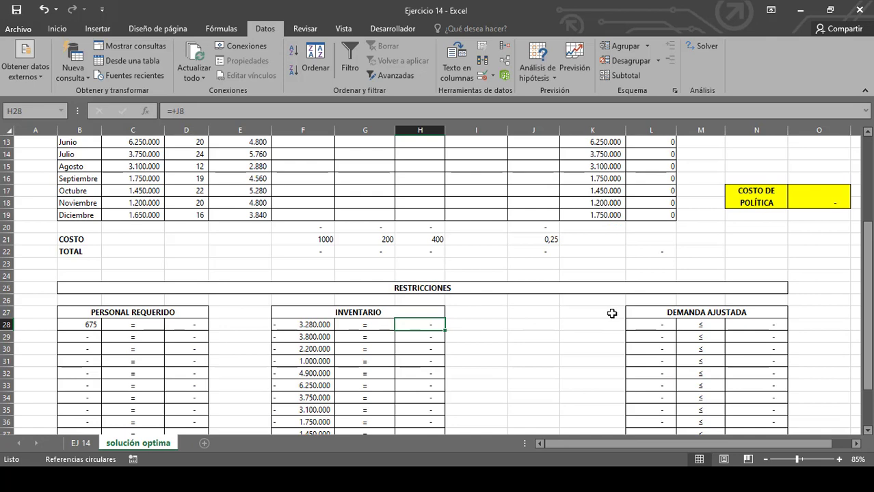
Inspect the January DEMANDA AJUSTADA formula in L28, examine the production capacity restriction in the Word document, and return to Excel.
scroll(666, 337, up, 2)
scroll(566, 375, down, 2)
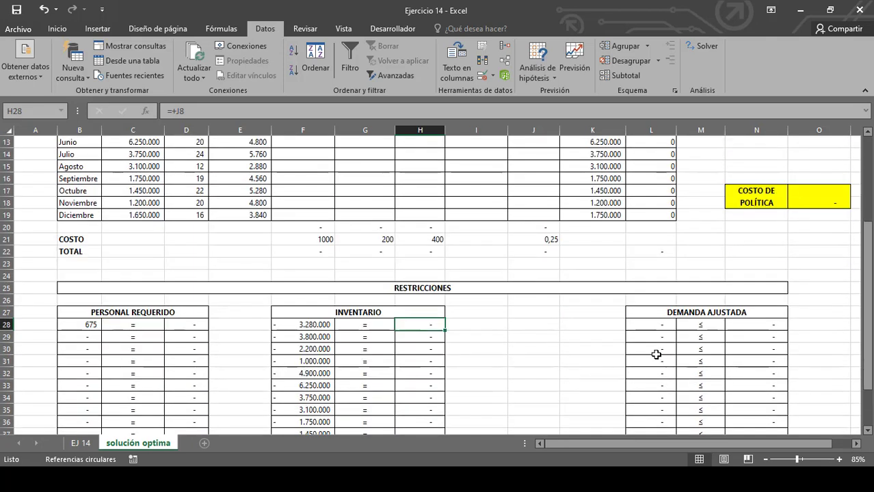
scroll(651, 331, up, 4)
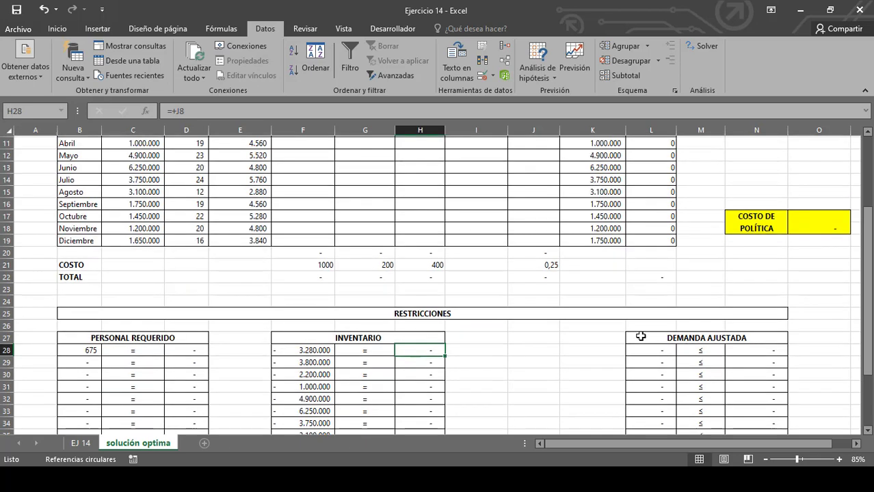
scroll(620, 327, down, 4)
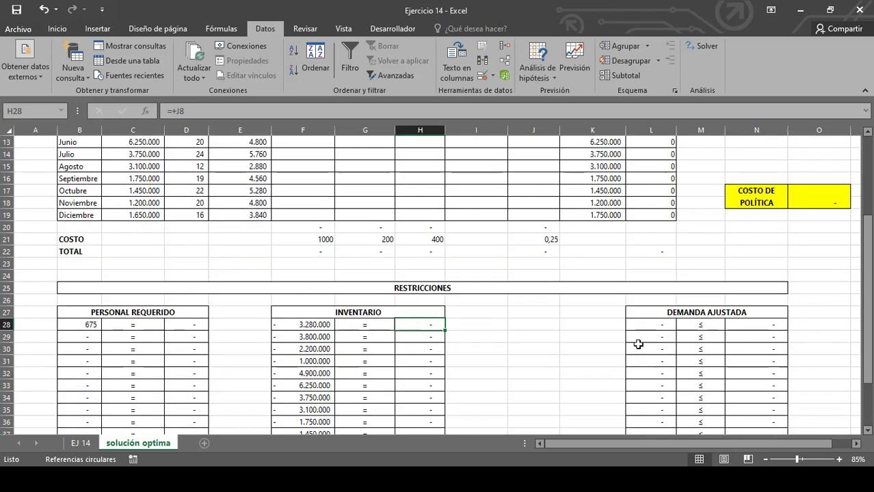
click(640, 324)
double_click(640, 324)
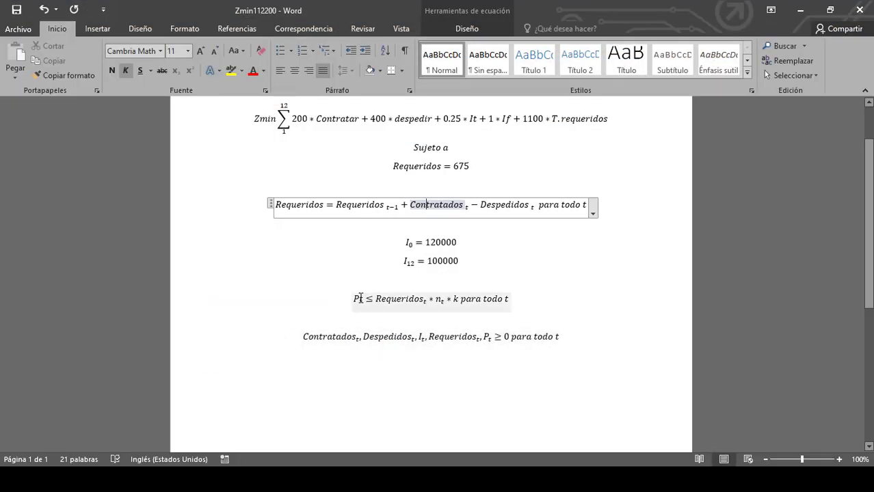
key(alt+Tab)
key(alt+Tab)
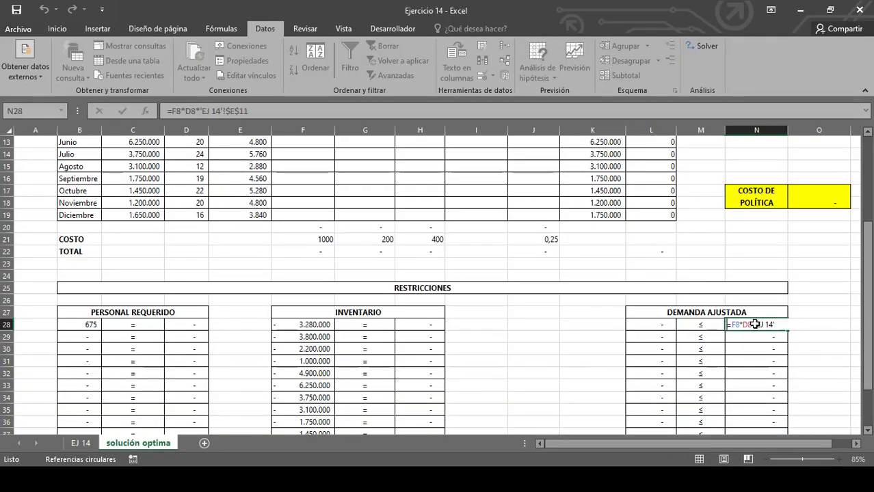
Trace the N28 formula =F8*D8*'EJ 14'!$E$11 of the DEMANDA AJUSTADA restrictions to its source cells and close it unchanged.
scroll(745, 331, up, 2)
scroll(479, 240, up, 2)
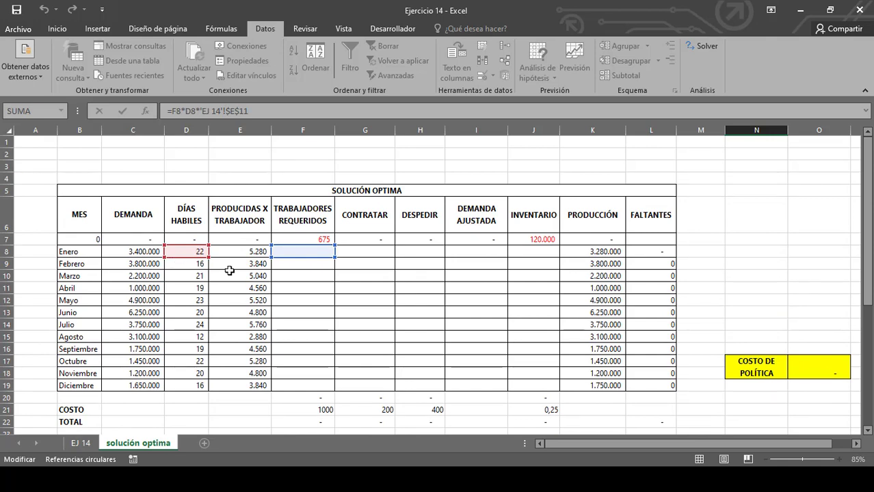
scroll(465, 290, down, 5)
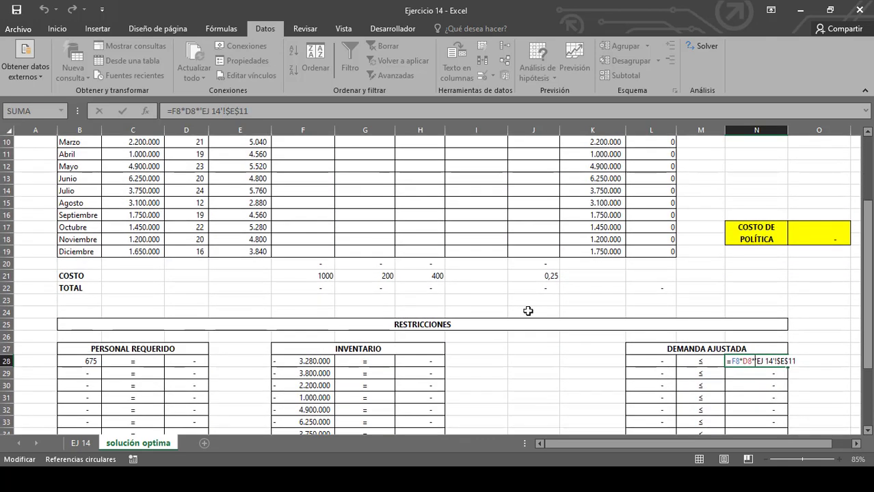
key(ctrl+Return)
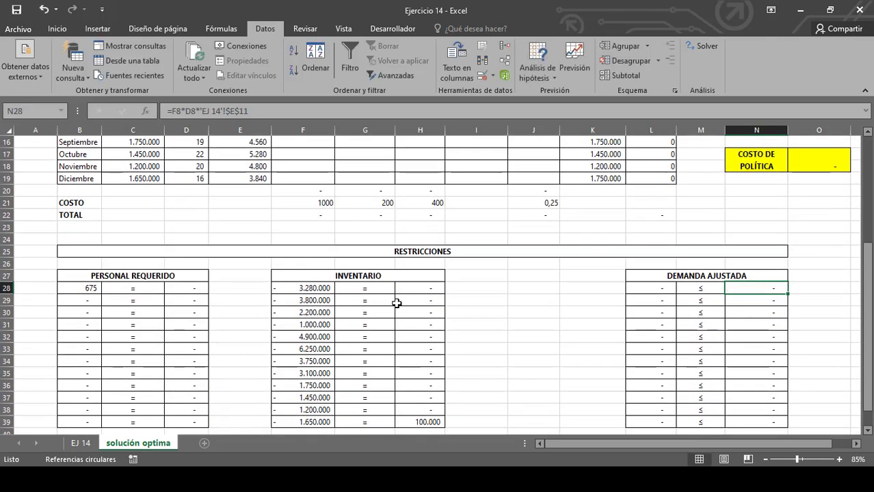
Examine the December final inventory requirement in H39 of the INVENTARIO restrictions.
scroll(399, 302, down, 3)
click(409, 314)
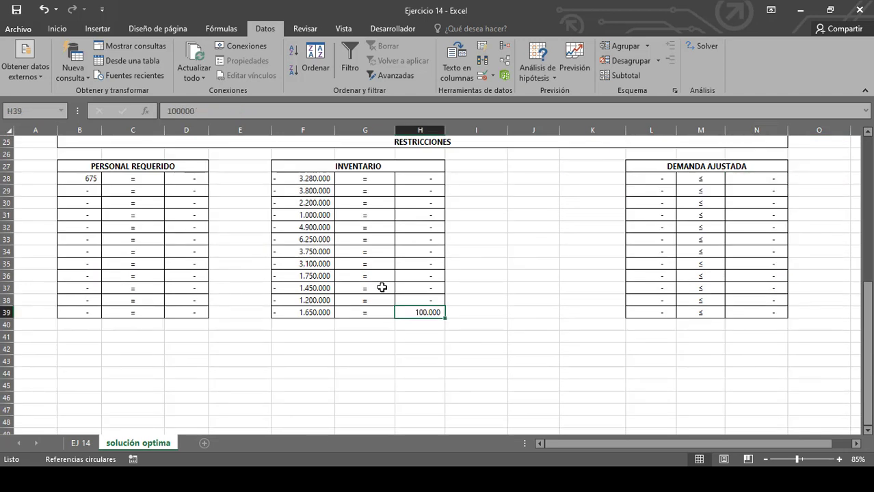
click(423, 335)
click(424, 314)
Open Solver, check the objective cell O17 in the sheet, and set the variable cells to F8:J19.
scroll(427, 328, up, 8)
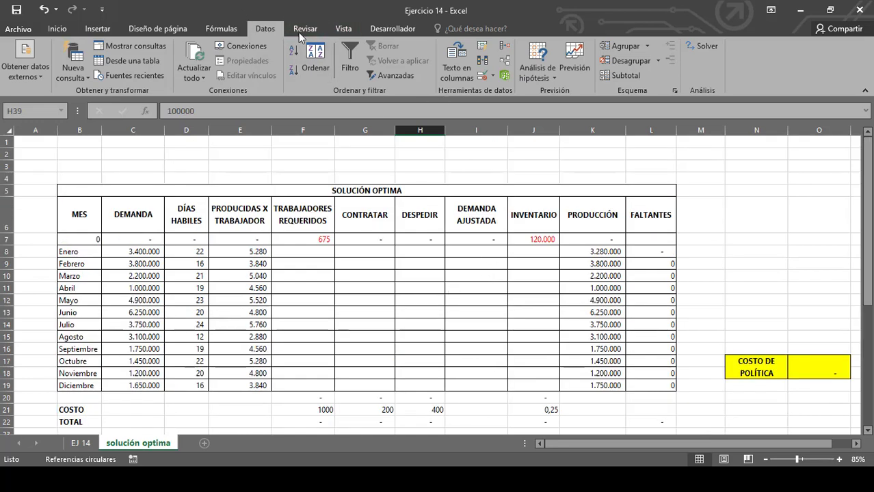
click(709, 45)
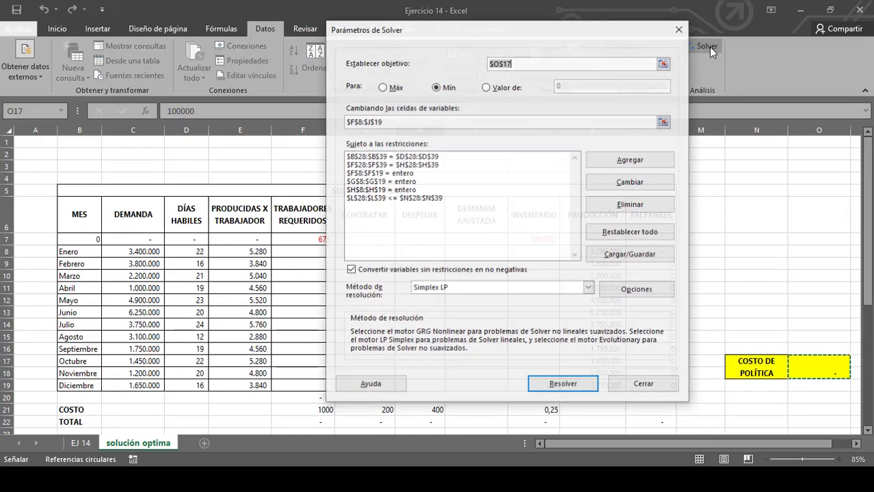
click(664, 63)
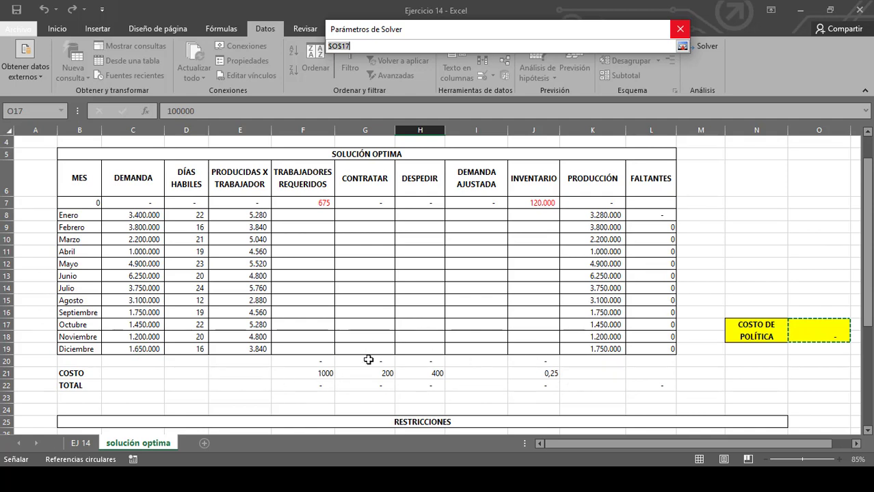
click(680, 29)
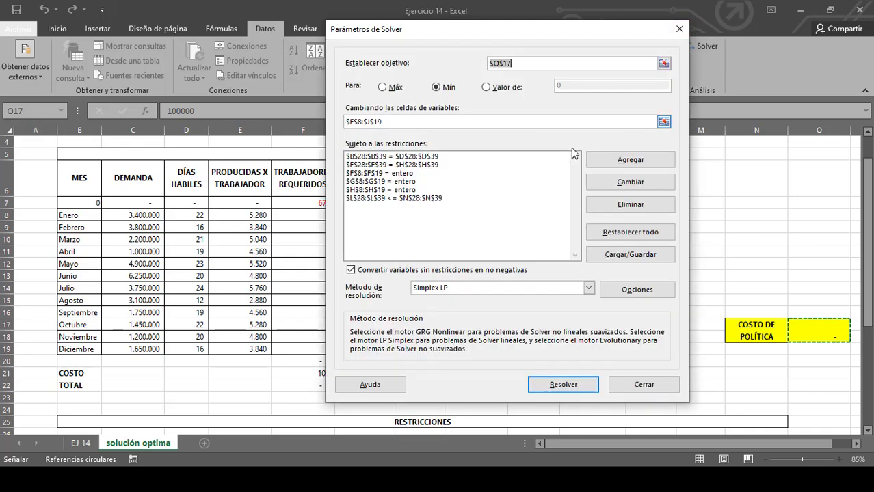
click(663, 122)
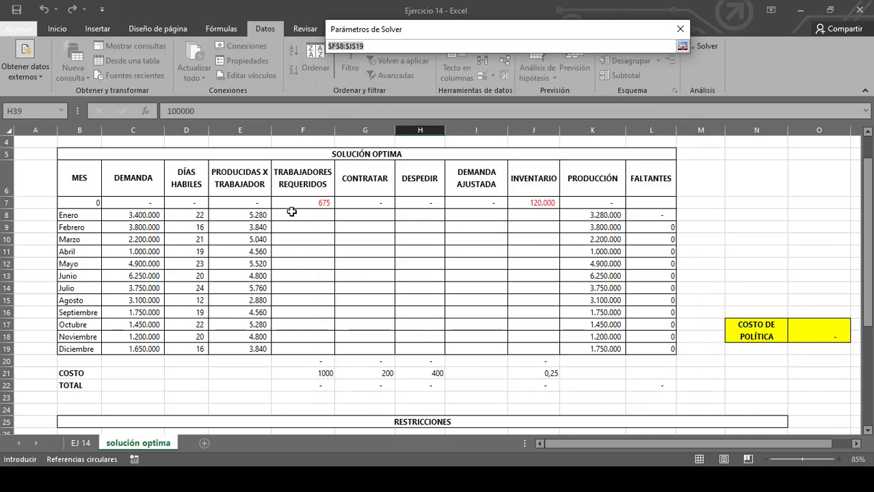
drag(292, 212, 527, 346)
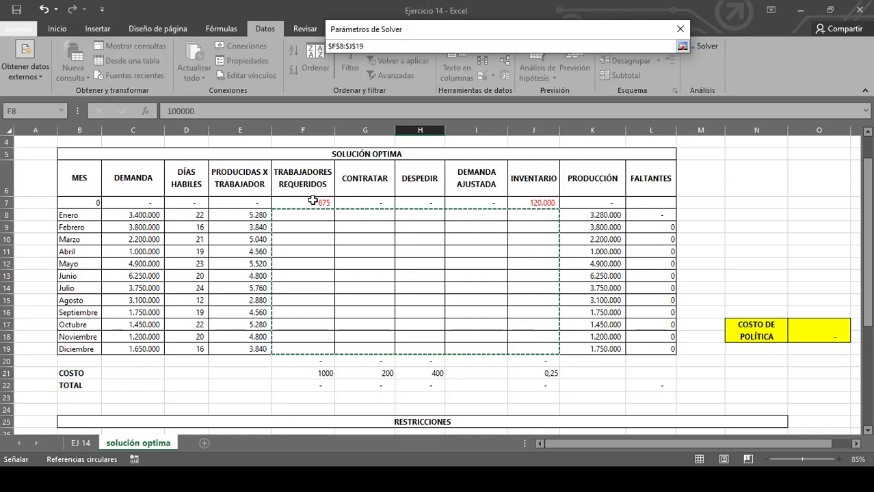
key(Return)
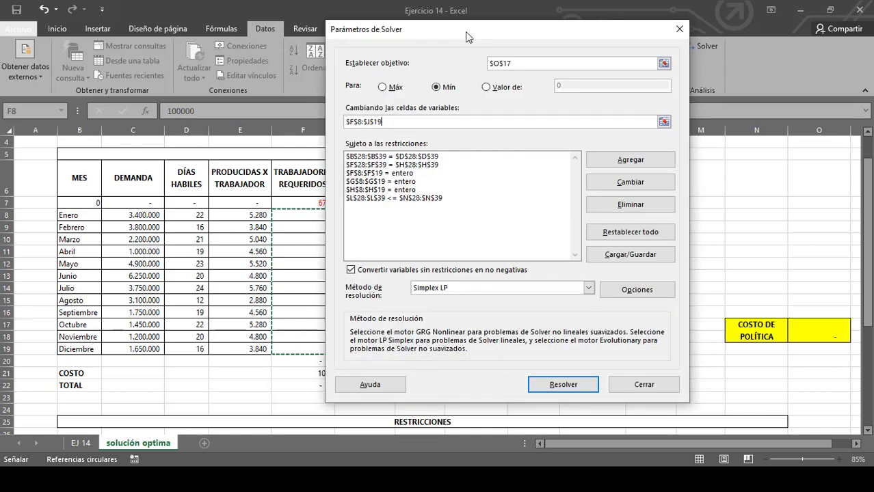
Review the integer restrictions on F8:F19, G8:G19 and H8:H19, and move the Solver dialog clear of the worker columns.
click(371, 174)
click(374, 181)
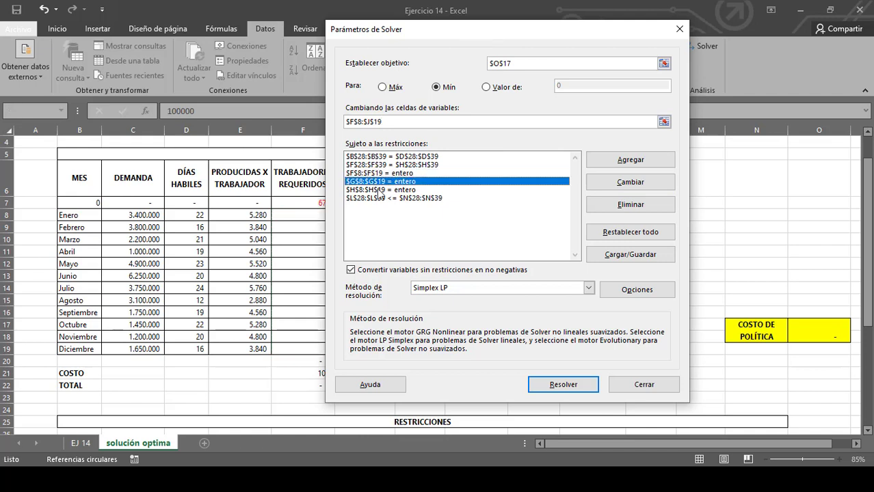
click(378, 190)
drag(585, 38, 688, 36)
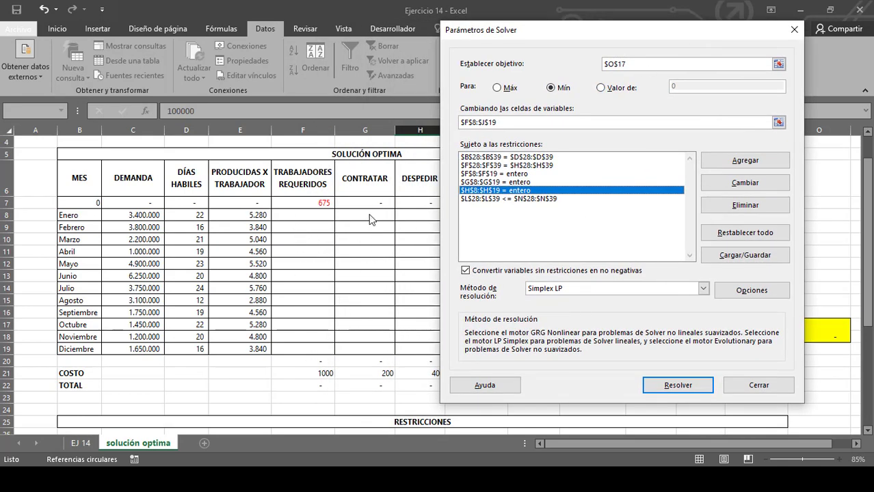
Review the Solver restrictions linking B28:B39 to D28:D39, F28:F39 to H28:H39, and L28:L39 to N28:N39.
click(496, 157)
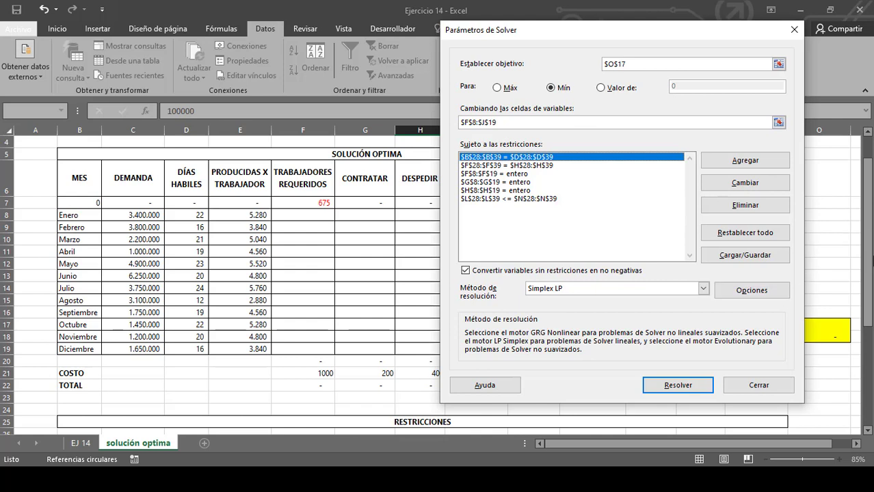
click(525, 166)
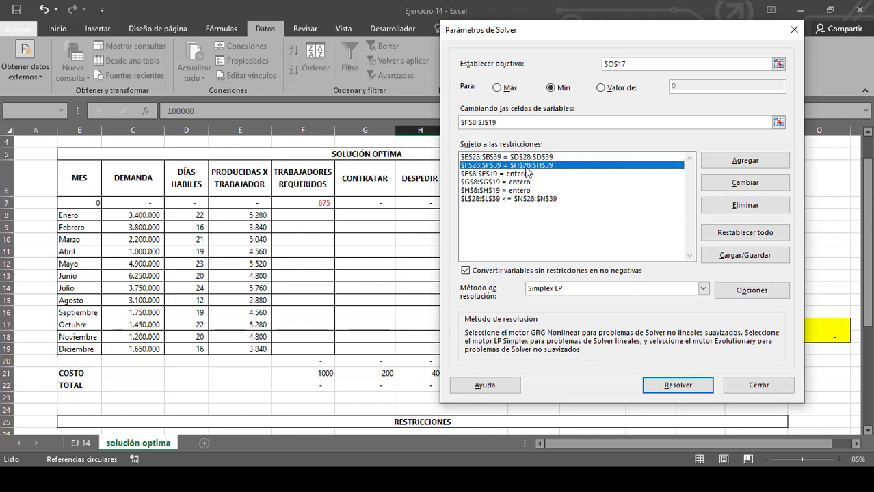
click(518, 199)
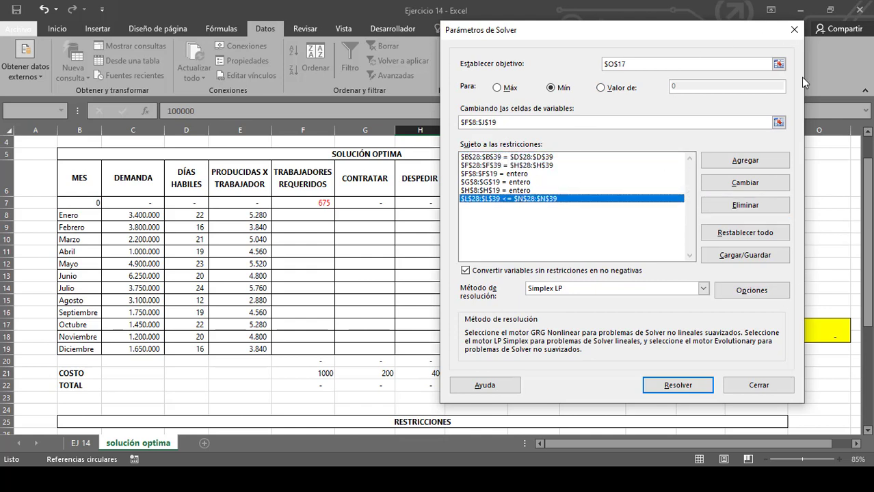
click(794, 29)
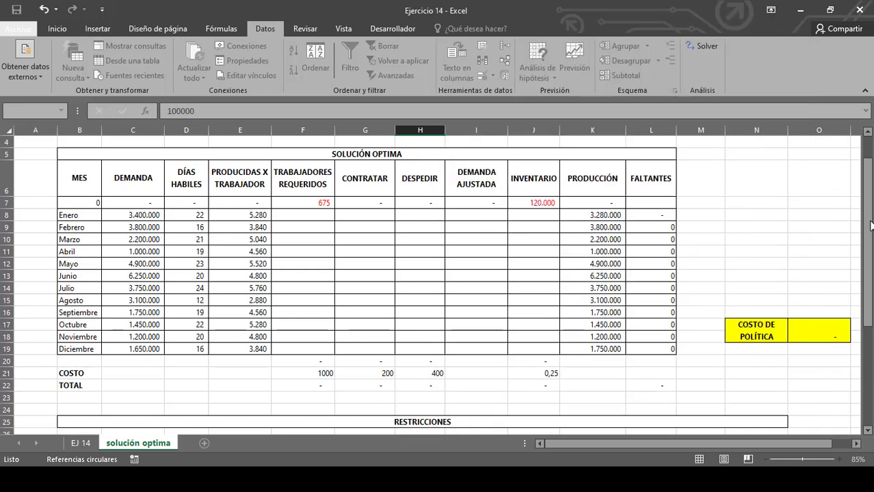
scroll(499, 309, down, 6)
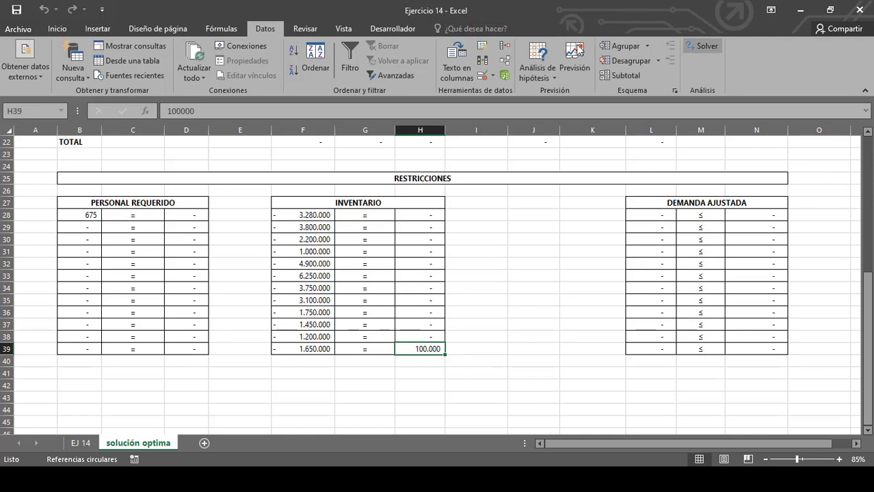
click(701, 46)
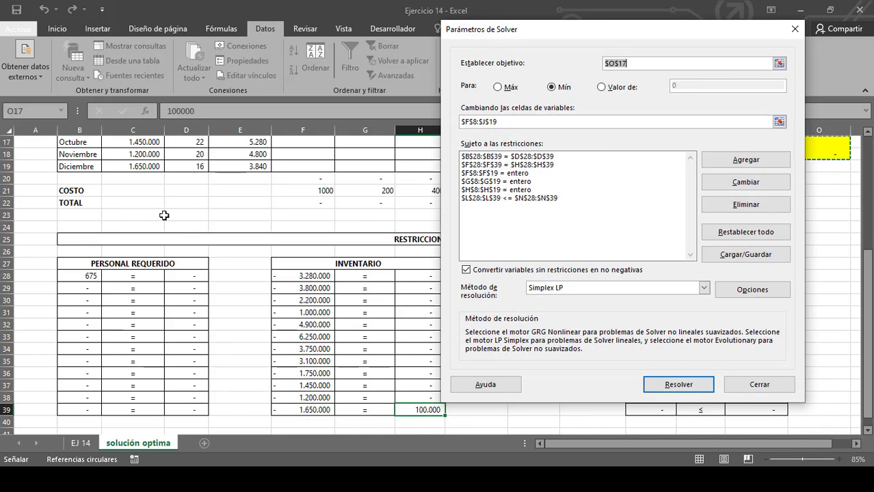
click(74, 276)
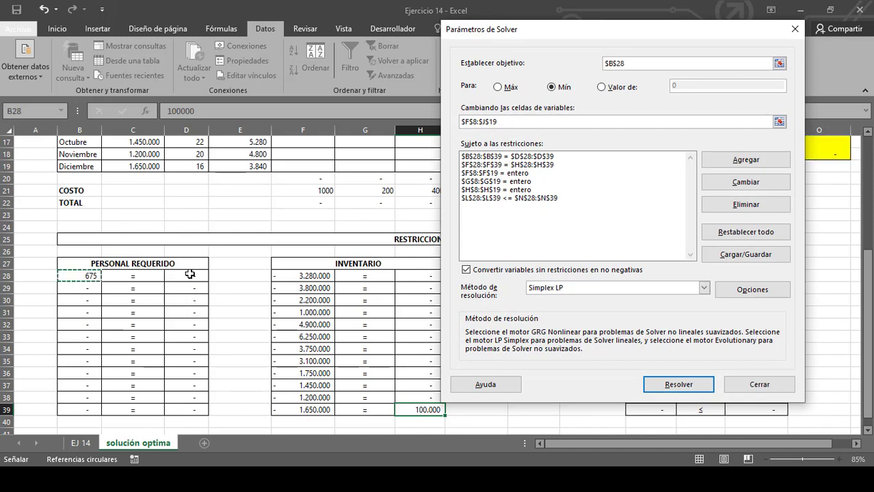
text(;)
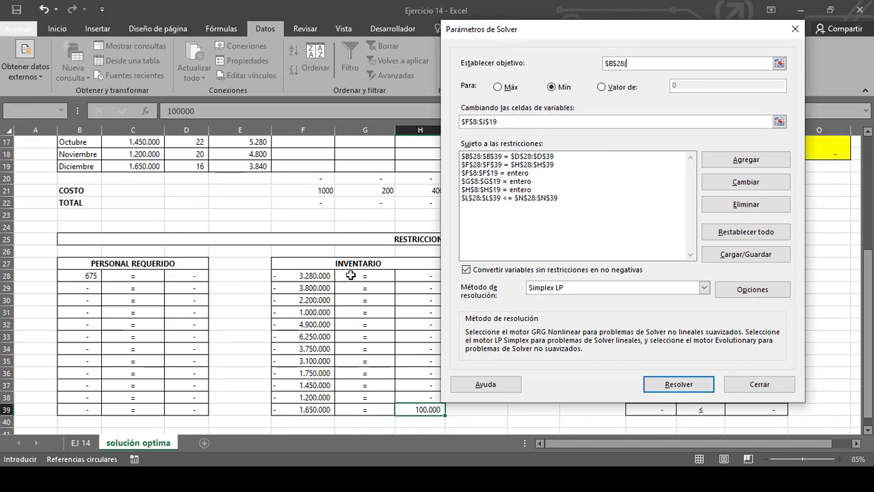
drag(618, 32, 305, 57)
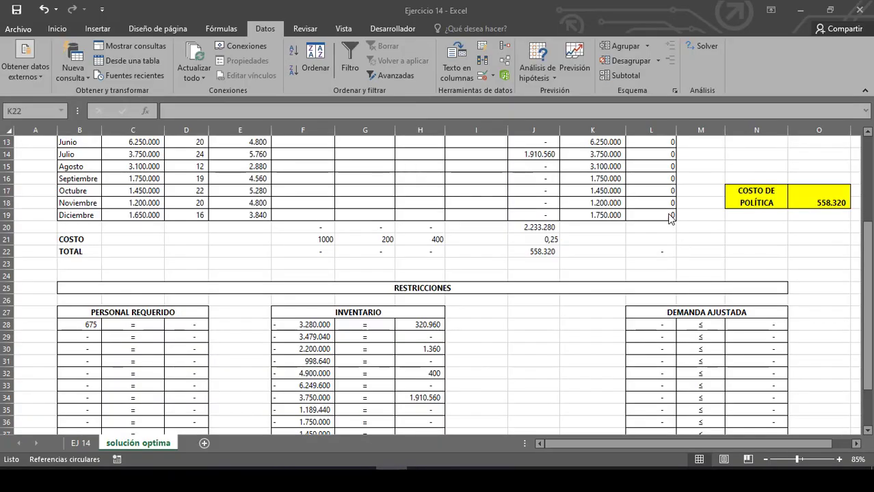
Run Solver with Simplex LP to minimize O17 by changing F8:J19 under the listed restrictions, and keep the Solver solution.
click(701, 46)
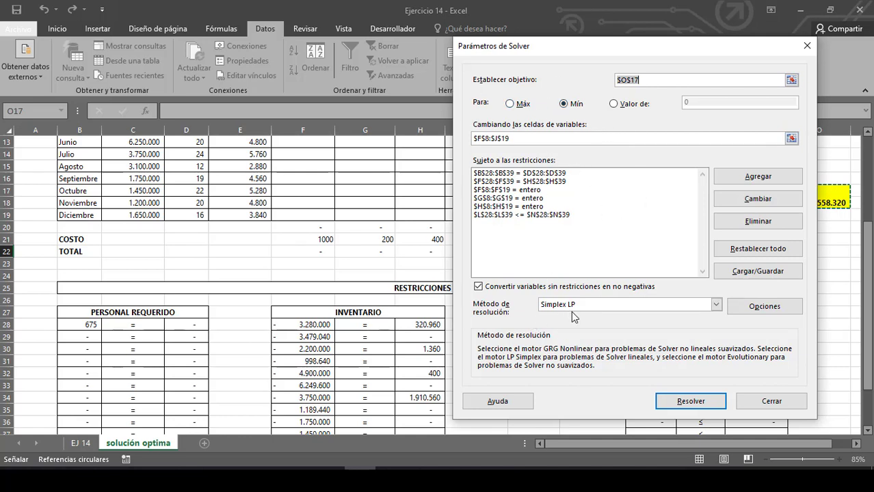
click(691, 401)
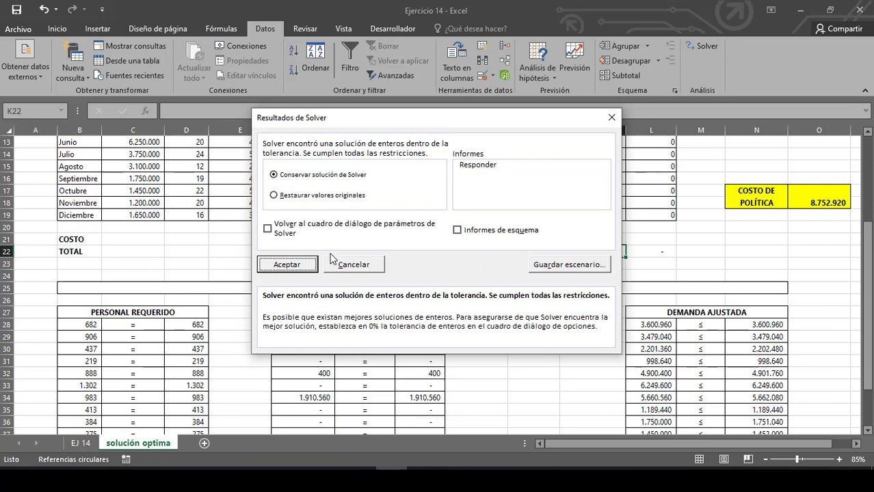
click(287, 264)
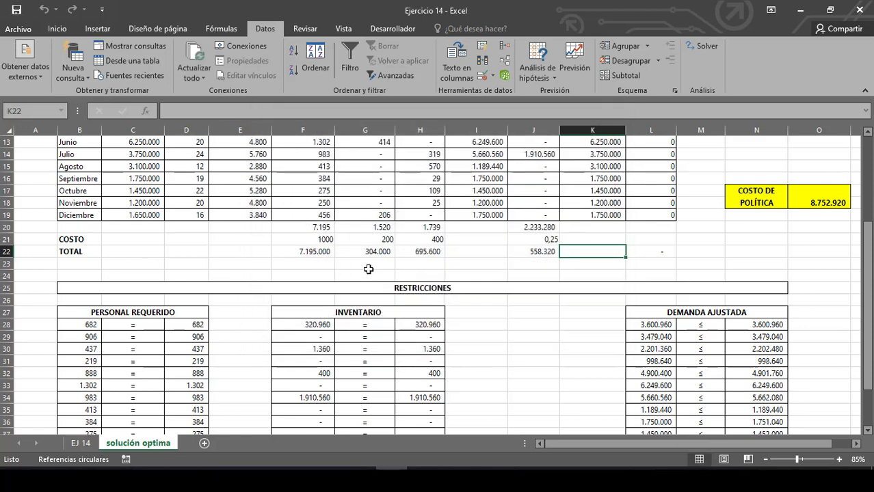
Set the unit cost of required workers in F21 of the SOLUCIÓN OPTIMA table to 1100.
scroll(327, 219, up, 3)
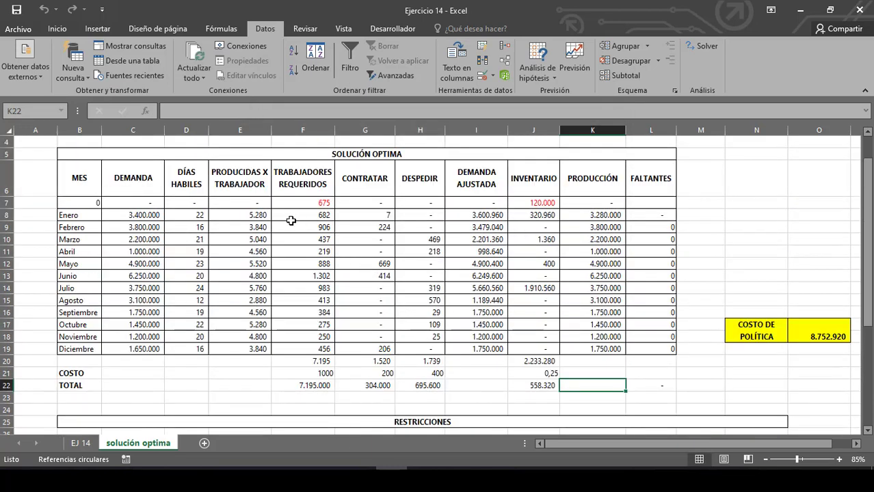
click(322, 373)
text(1)
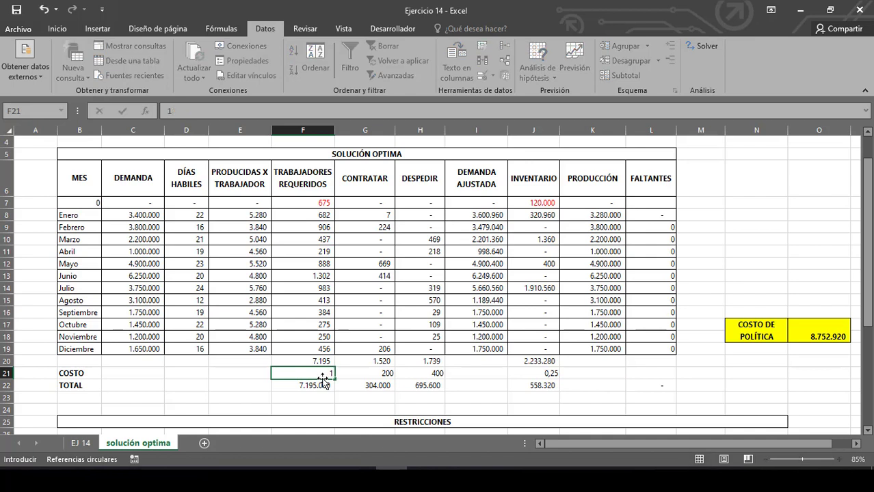
text(100)
key(Return)
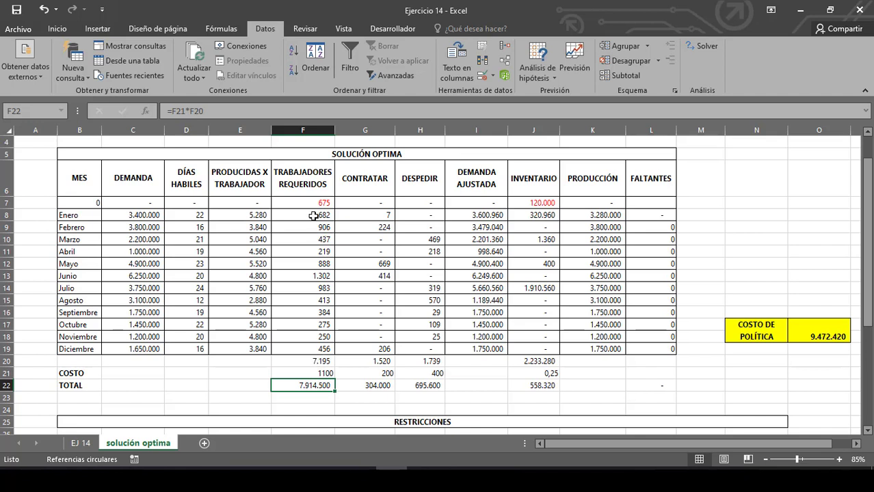
Examine the required workers for January through June and the hiring and firing totals in G20 and H20.
click(317, 216)
click(320, 226)
click(323, 251)
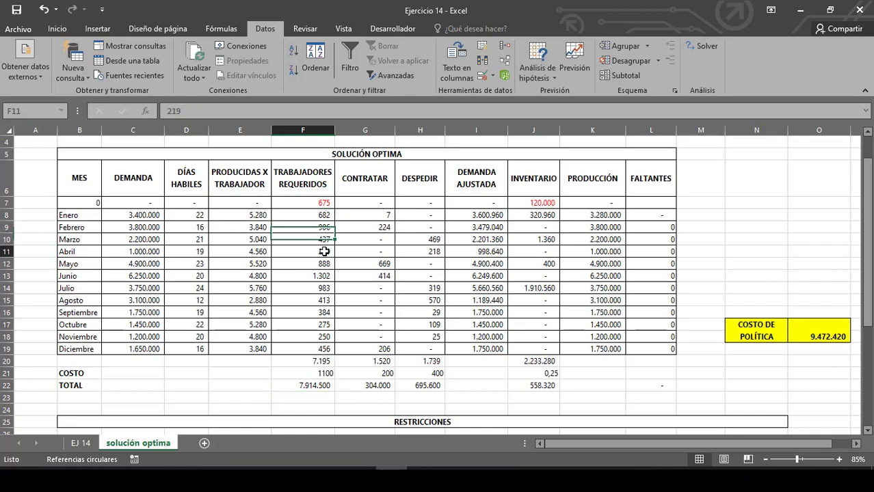
click(323, 275)
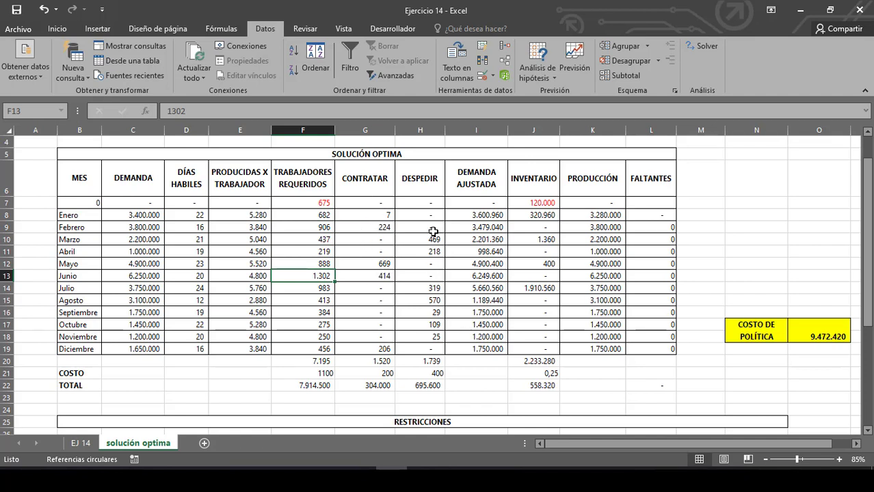
click(377, 361)
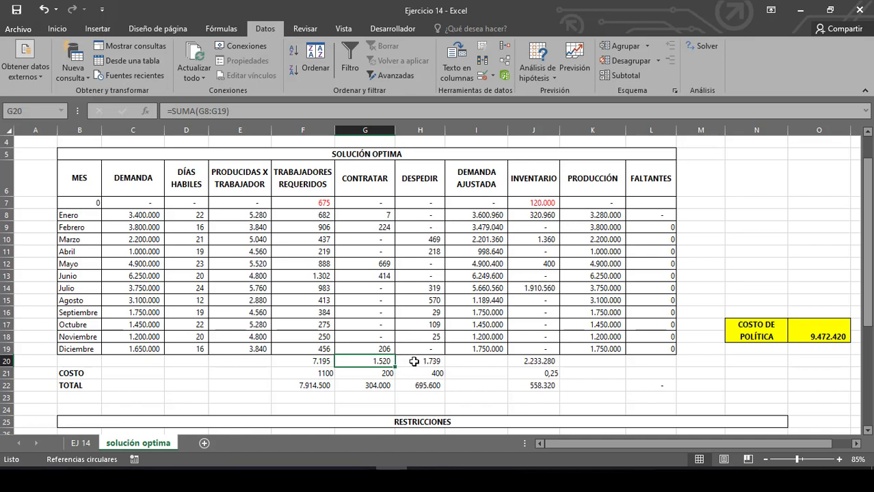
click(414, 361)
Examine the monthly adjusted demand and inventory of the optimal solution, and the policy cost formula in O17.
click(481, 229)
click(528, 226)
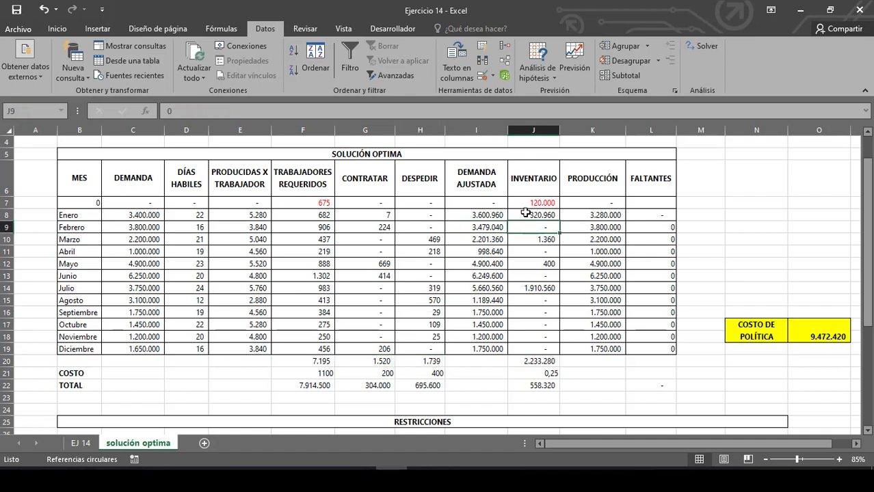
click(543, 241)
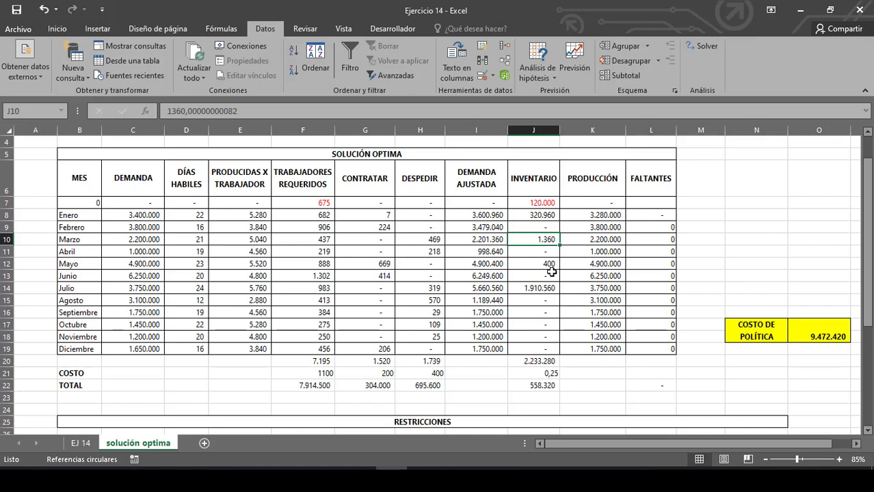
click(535, 292)
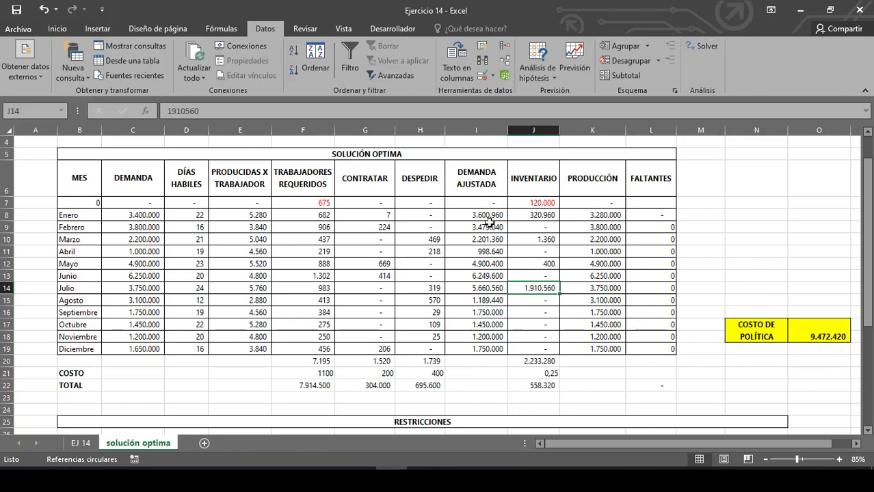
click(816, 332)
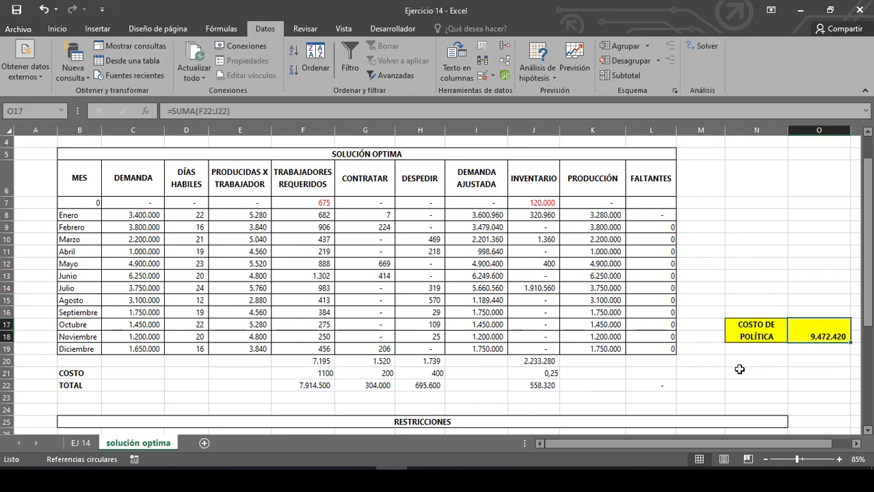
Compare the CAZA policy cost in O26 of the EJ 14 sheet with the policy cost on the solución optima sheet.
click(78, 444)
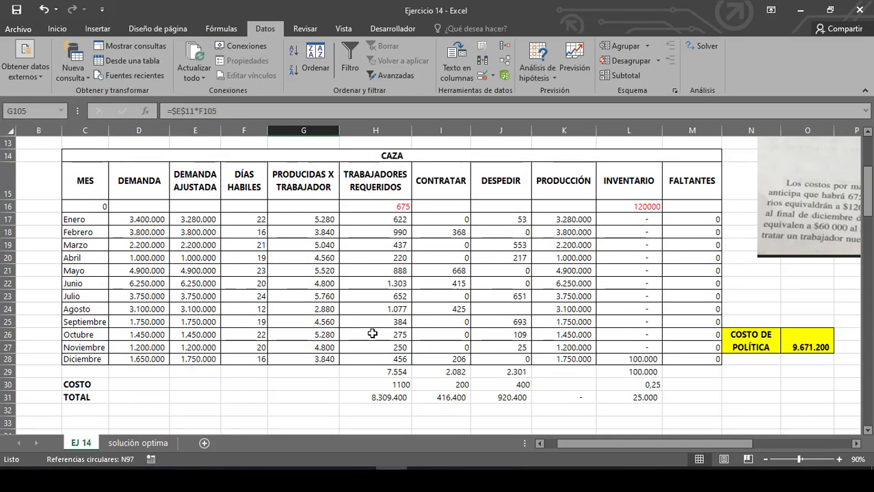
scroll(281, 250, up, 2)
scroll(280, 239, up, 2)
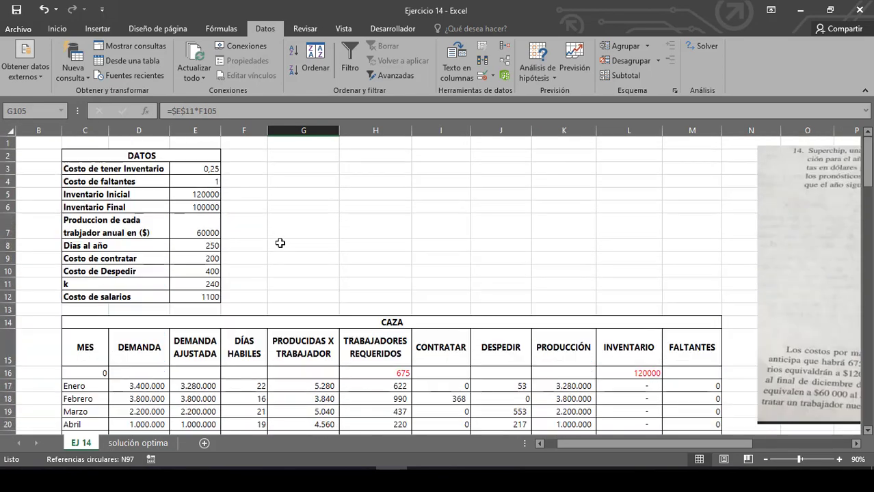
scroll(279, 243, down, 4)
click(786, 355)
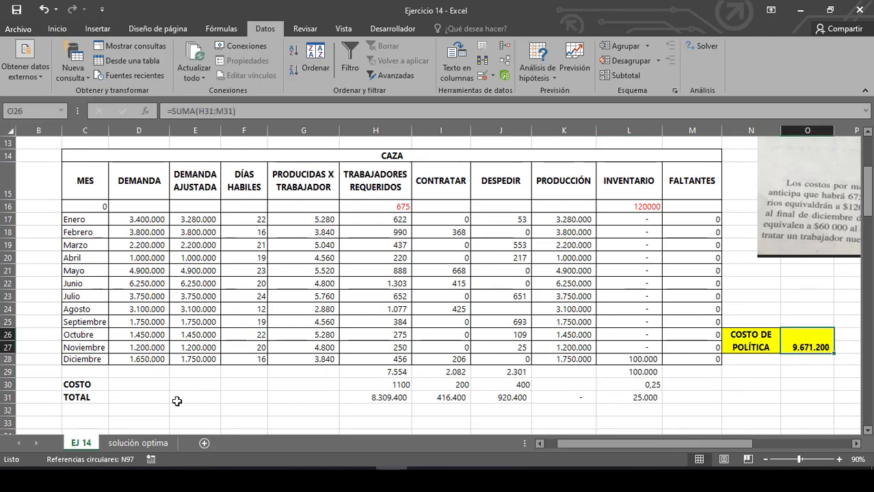
click(121, 442)
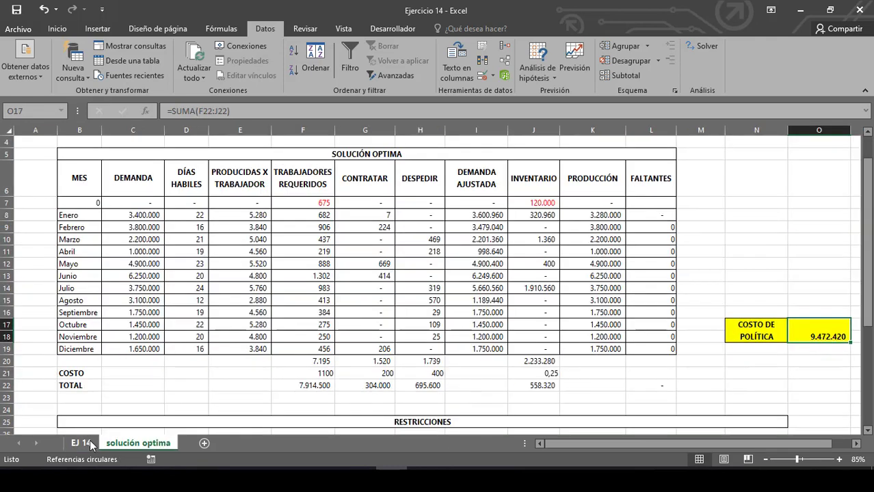
click(90, 441)
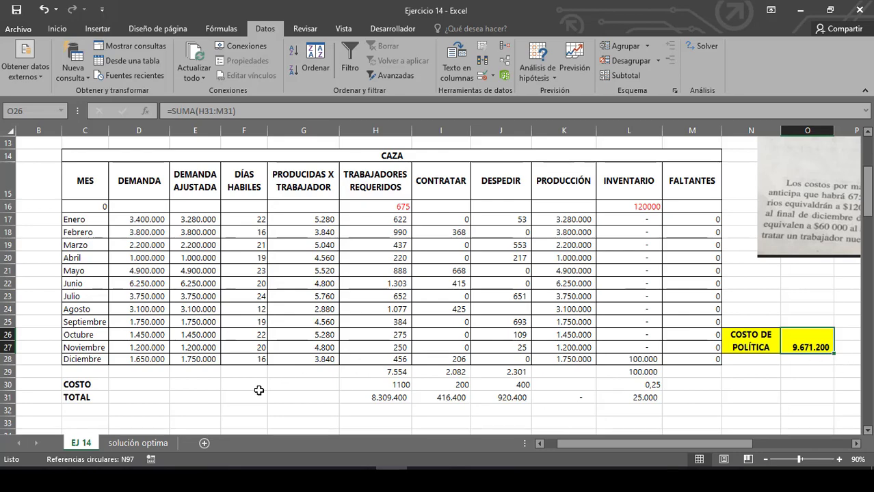
Review the solved SOLUCIÓN OPTIMA table and the restriction tables below it on the solución optima sheet.
click(156, 441)
scroll(439, 303, down, 4)
scroll(439, 303, up, 5)
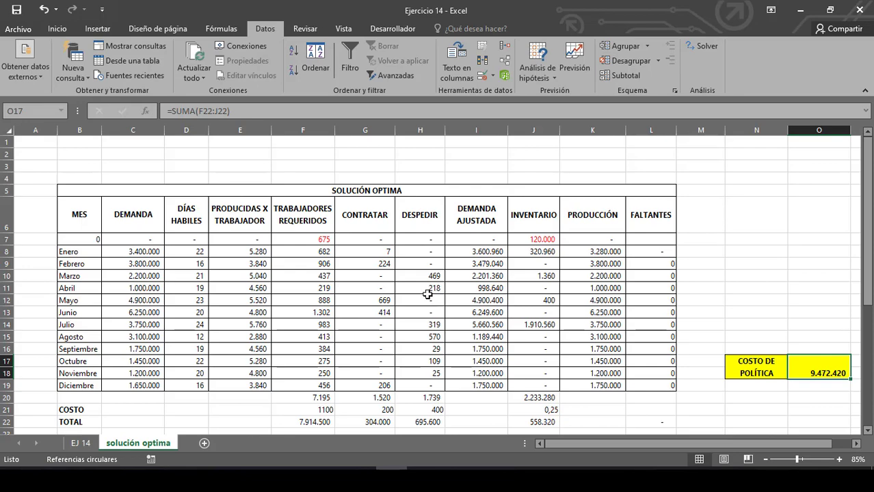
scroll(426, 292, down, 11)
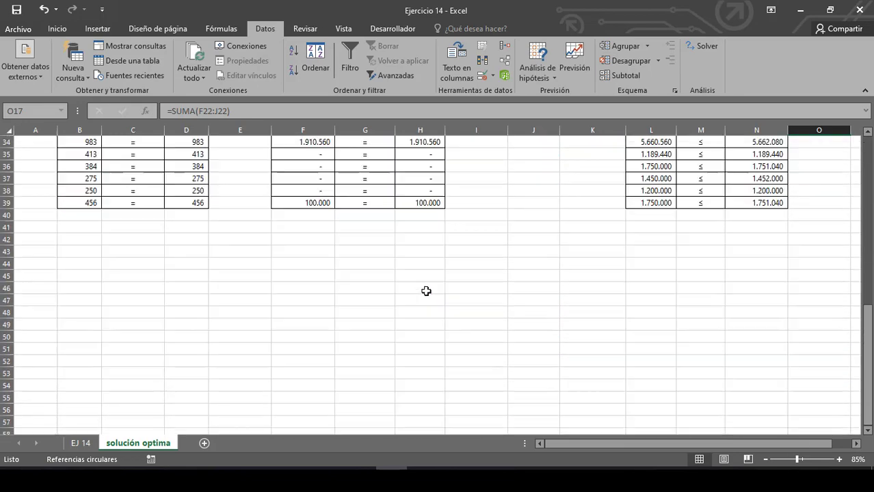
scroll(426, 291, up, 7)
scroll(426, 292, up, 4)
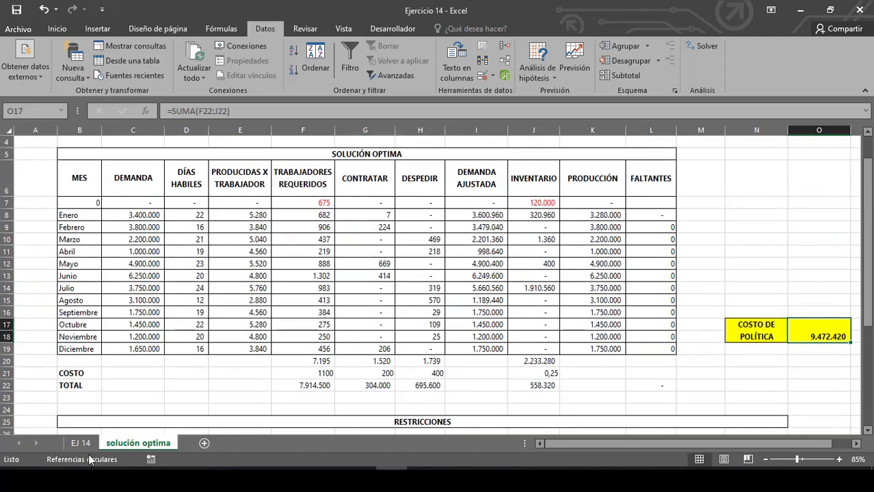
Review the CAZA and constant workforce with shortages strategies on the EJ 14 sheet, including their policy costs.
click(85, 444)
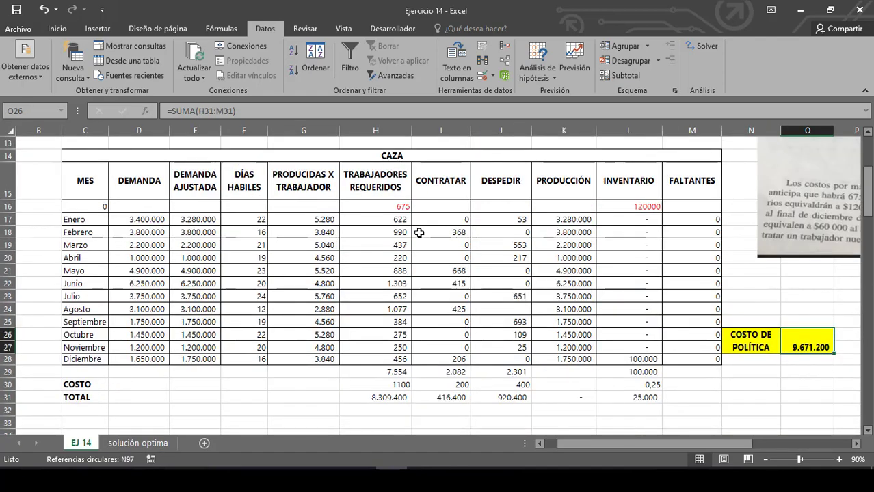
scroll(410, 206, up, 3)
scroll(391, 234, down, 10)
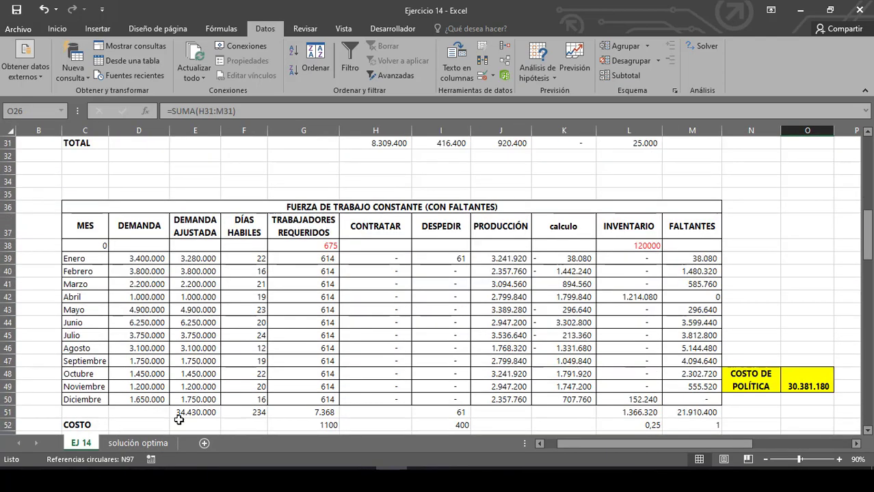